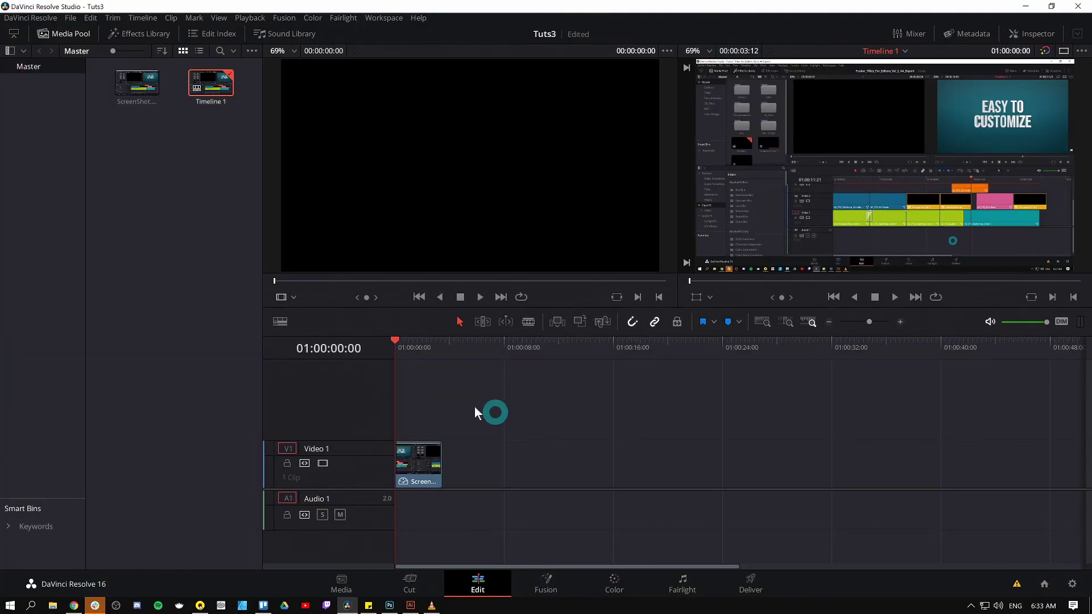
- Move the playhead into the screenshot clip and scale the clip down to a zoom of 0.670
drag(399, 343, 414, 343)
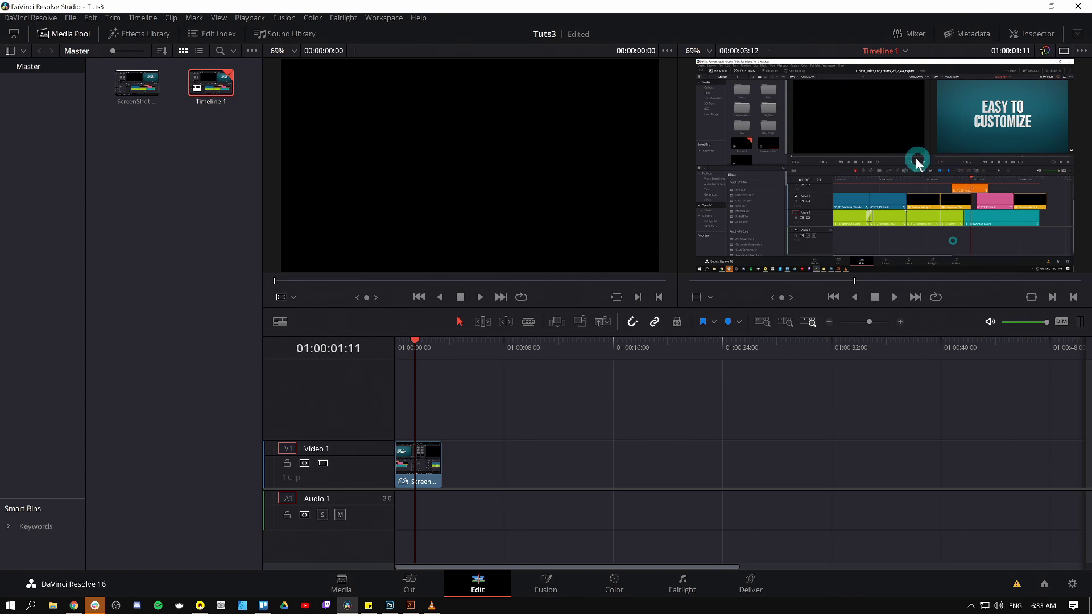
click(1031, 40)
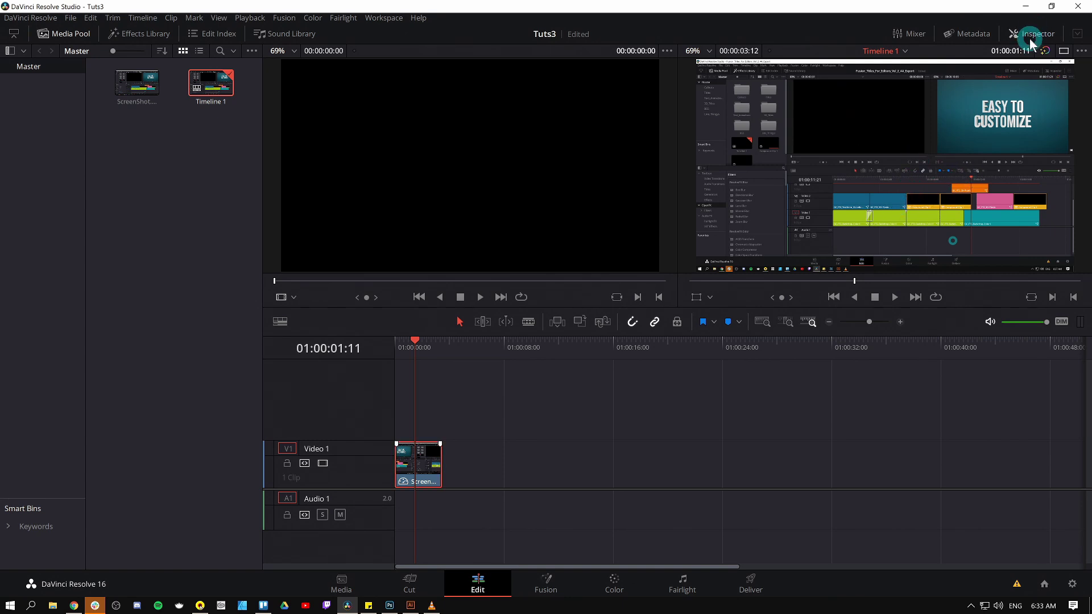
scroll(922, 168, down, 1)
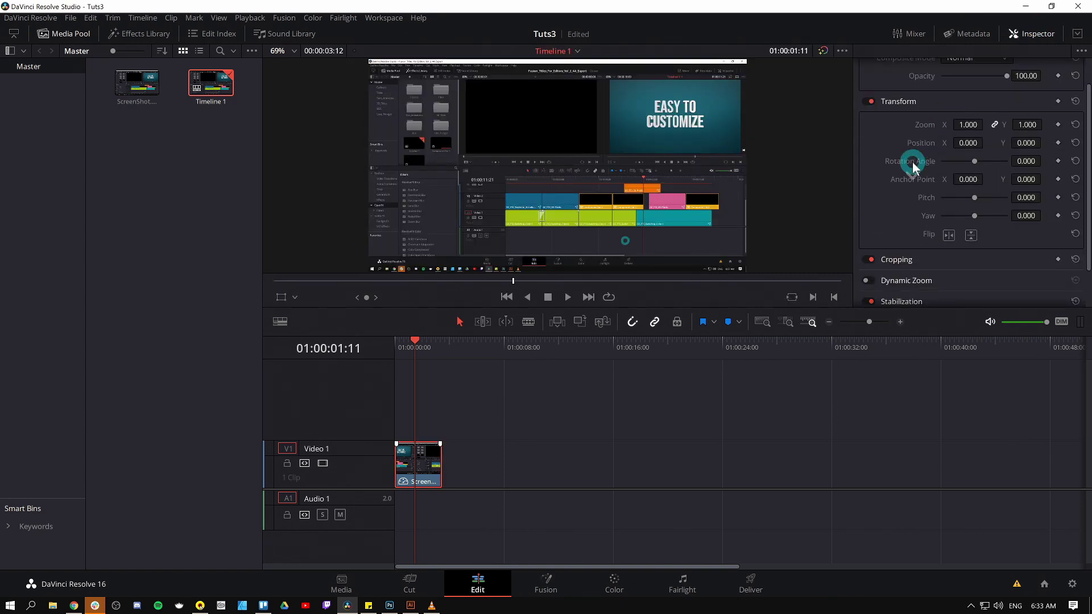
drag(967, 125, 949, 127)
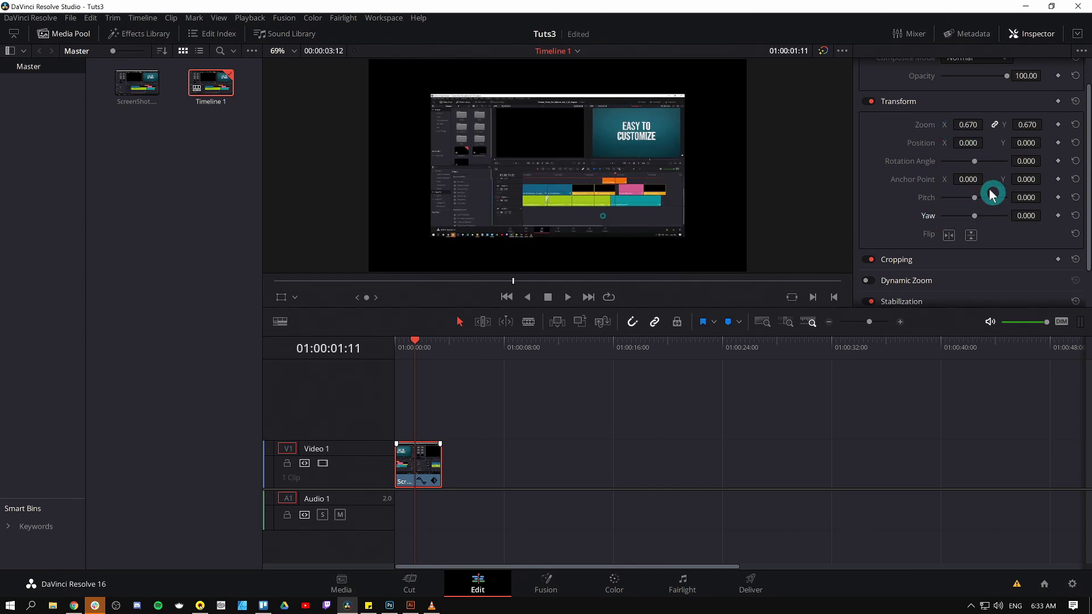
- Try tilting the clip with a pitch of about -0.196 and reset the pitch to its default
drag(975, 200, 971, 202)
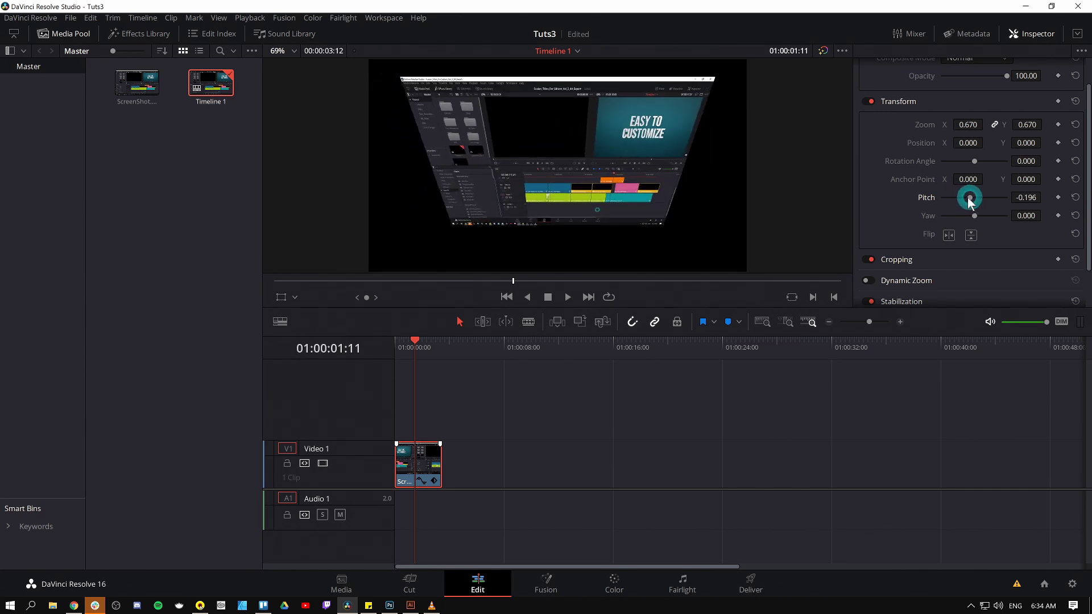
double_click(928, 198)
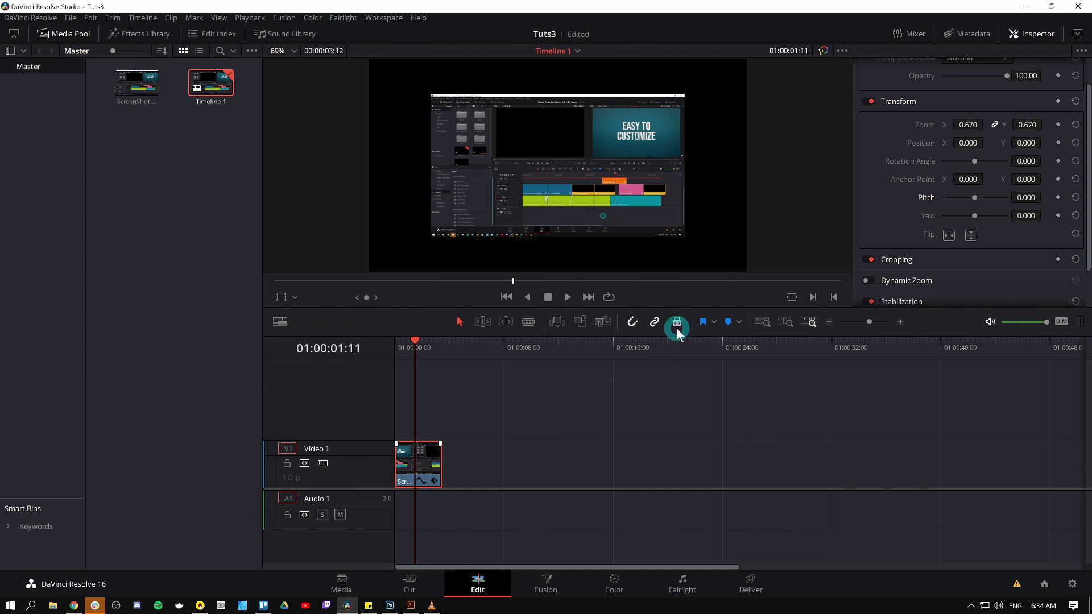
click(591, 418)
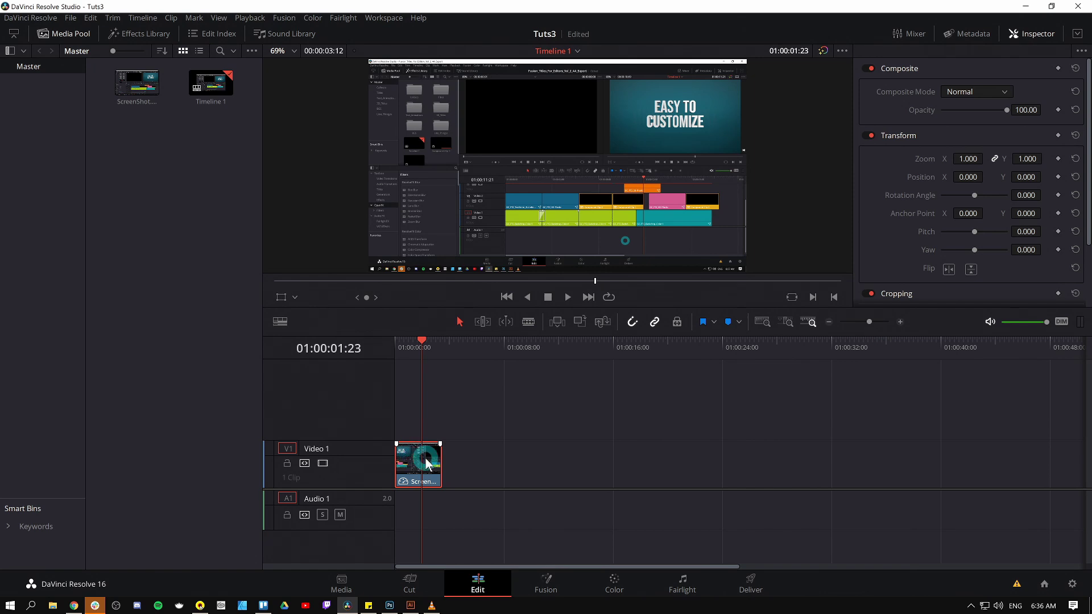
- Convert the screenshot clip on Video 1 into a Fusion clip and open it on the Fusion page
right_click(429, 465)
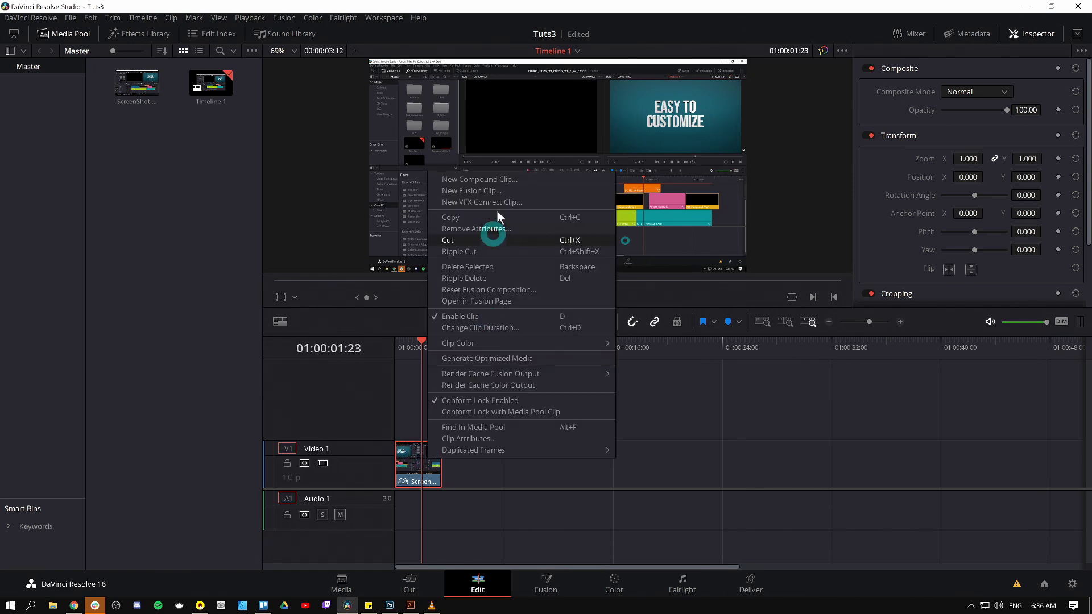
click(497, 191)
click(435, 466)
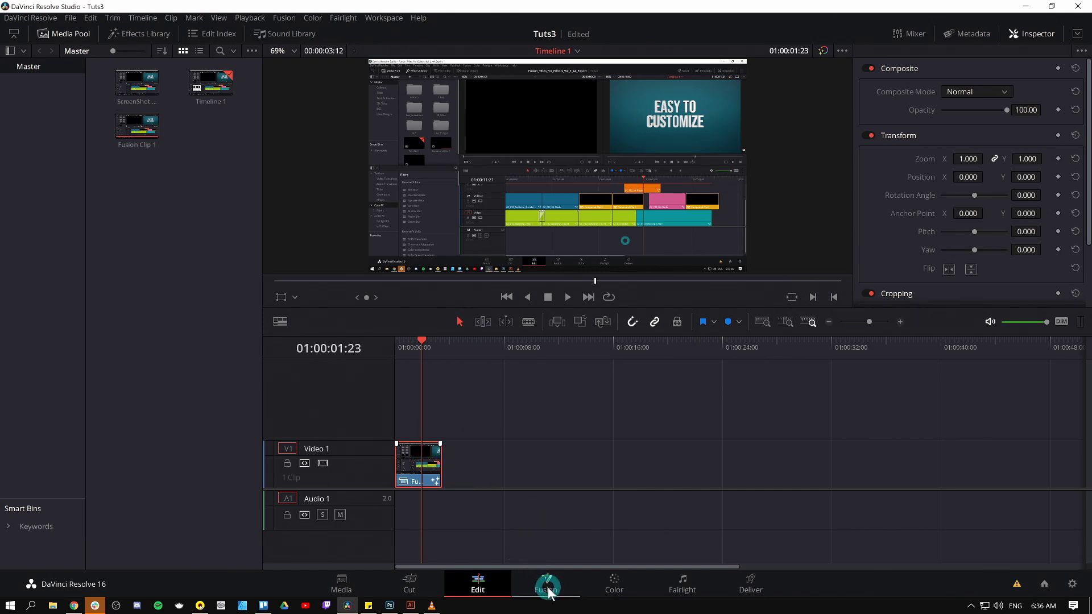
click(514, 541)
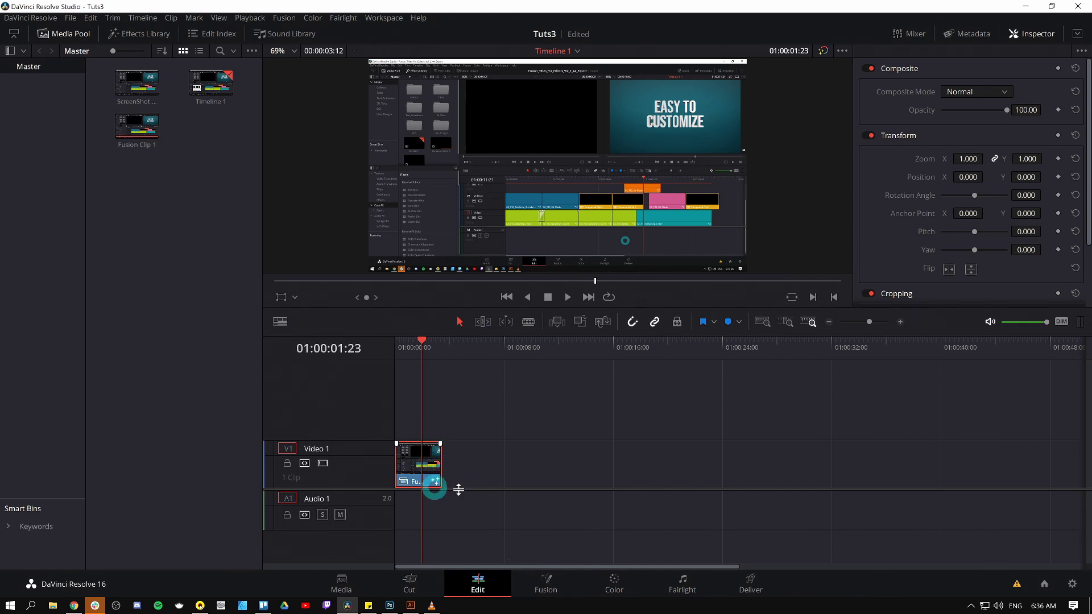
click(549, 580)
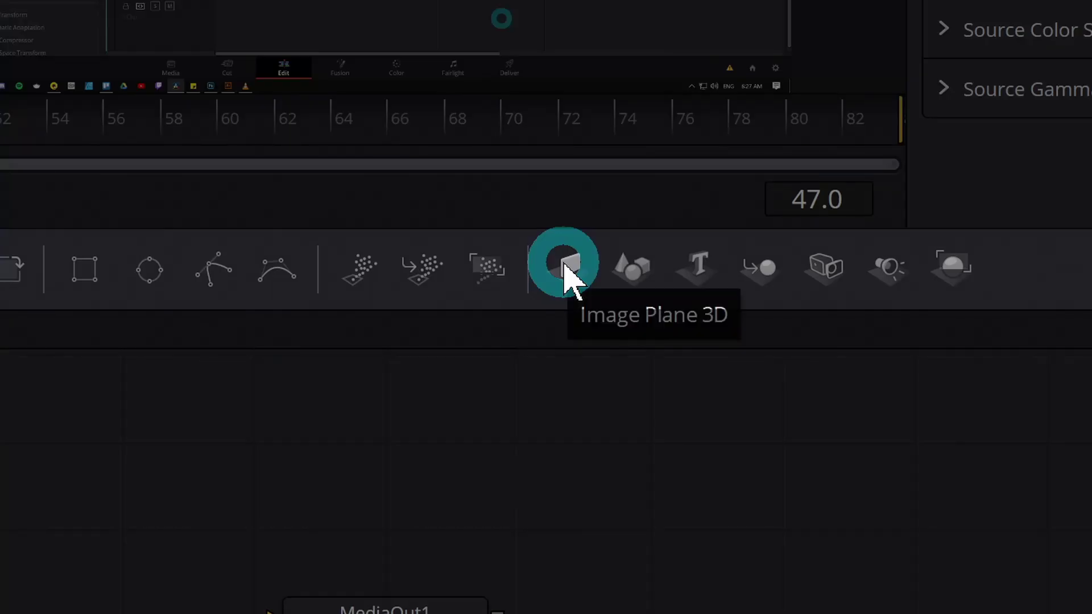
- Add Image Plane 3D and Renderer 3D nodes and connect the image plane's output to the renderer
drag(566, 267, 57, 449)
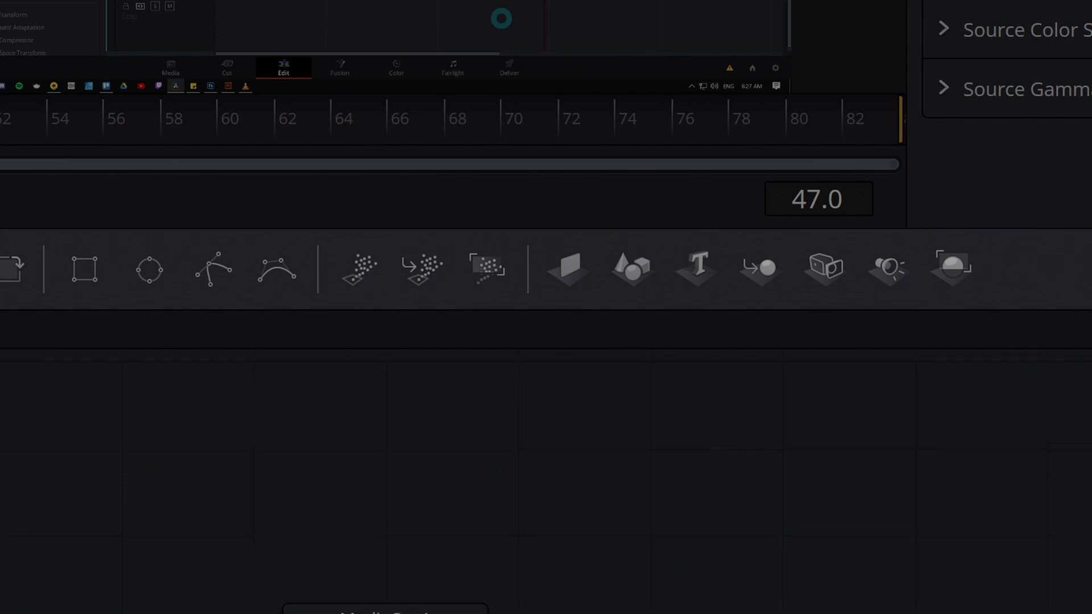
click(951, 262)
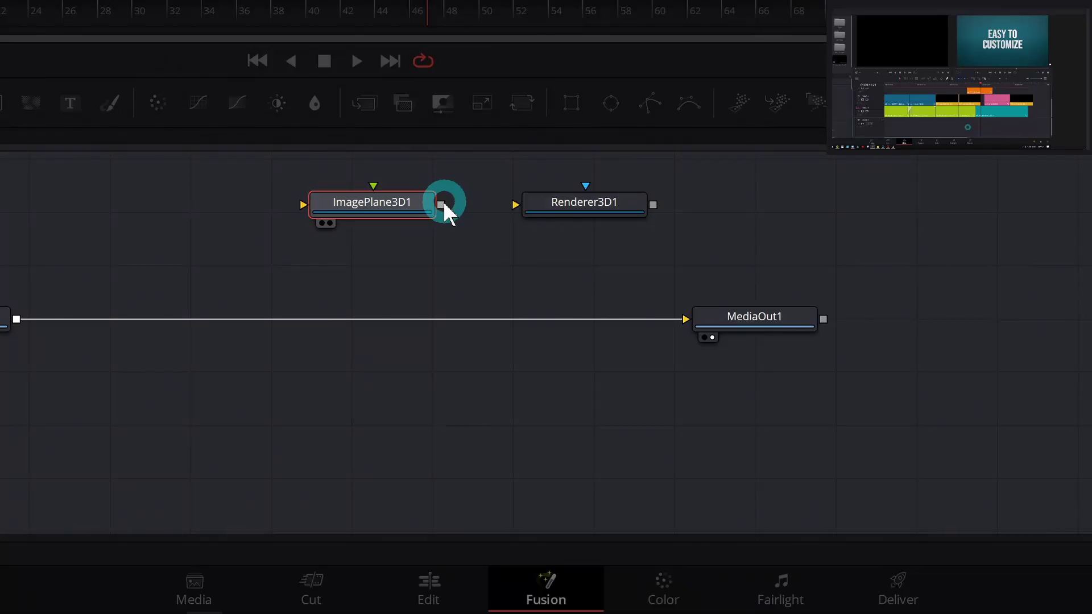
drag(440, 203, 597, 208)
- Display the Renderer3D1 node in the second viewer
click(601, 207)
key(2)
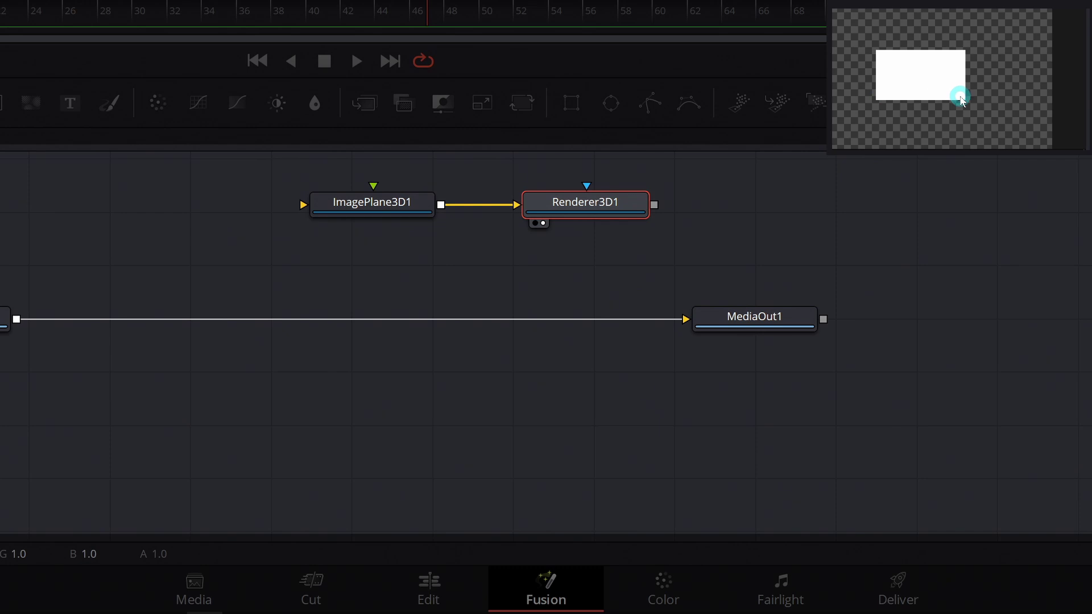
click(618, 201)
- Remove the connection between MediaIn1 and MediaOut1 and feed MediaIn1 into ImagePlane3D1 instead
drag(264, 273, 483, 298)
click(402, 265)
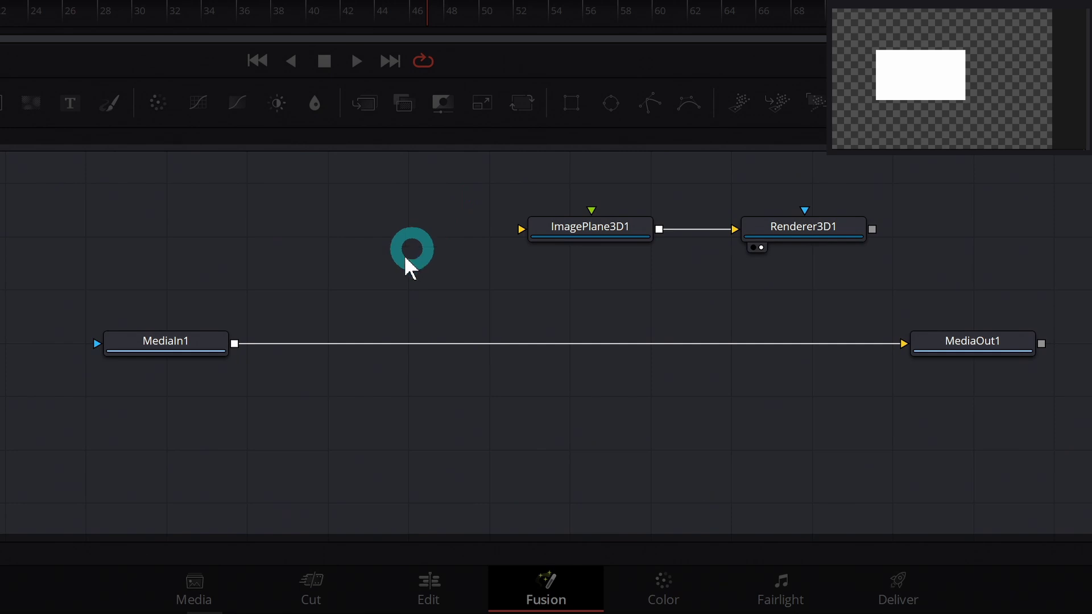
click(826, 345)
key(Delete)
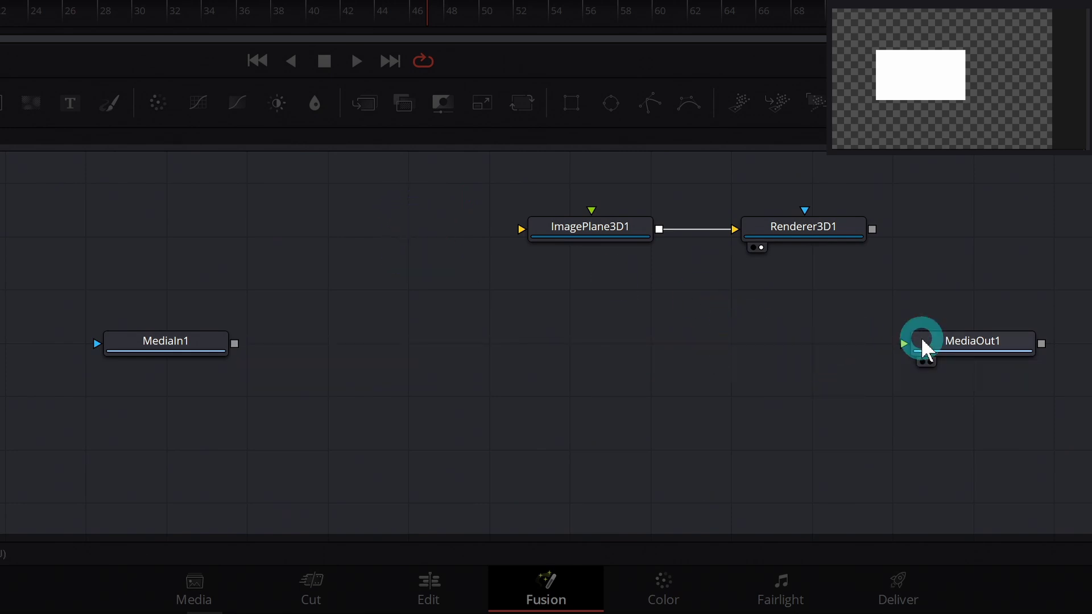
drag(185, 332, 566, 236)
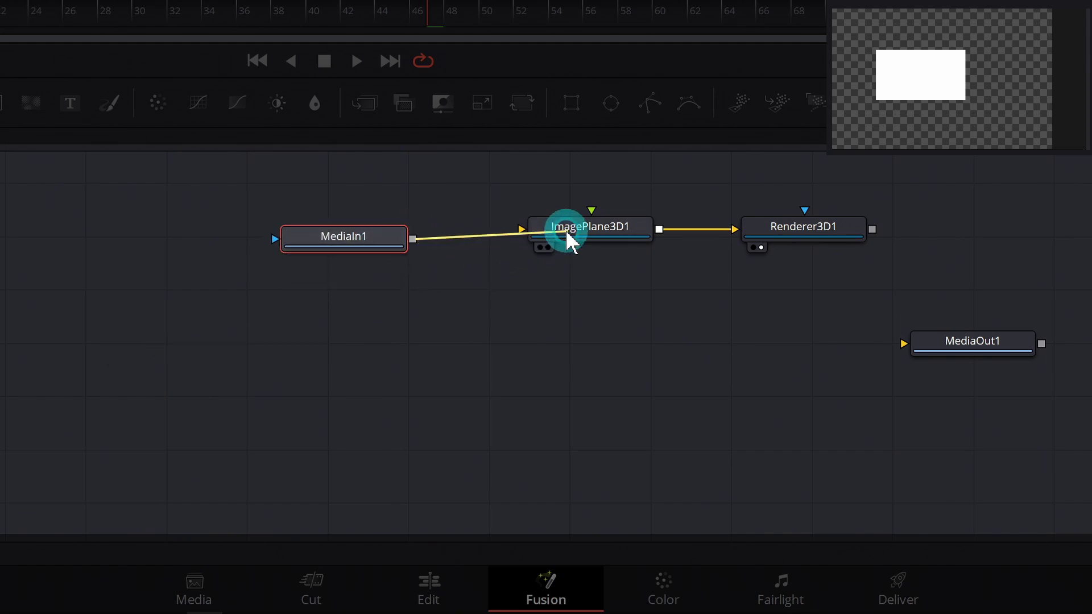
- Add a Background node below the 3D nodes and connect its output to MediaOut1
click(913, 101)
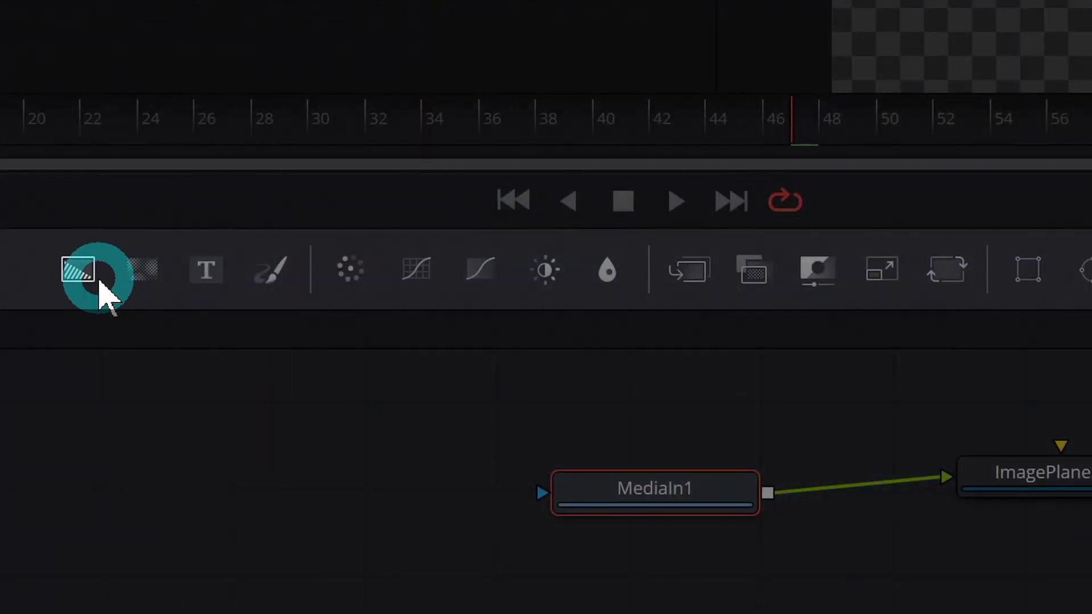
drag(5, 105, 451, 299)
drag(827, 589, 877, 613)
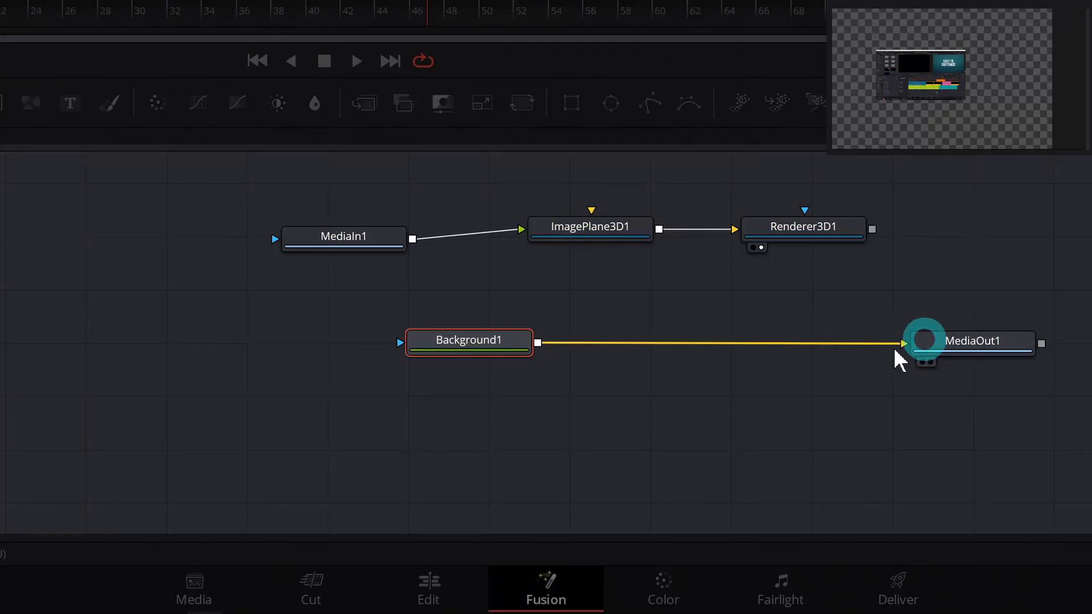
- Show Background1 in the second viewer and make it fully transparent by setting its alpha to 0.0
click(489, 328)
click(787, 165)
click(872, 102)
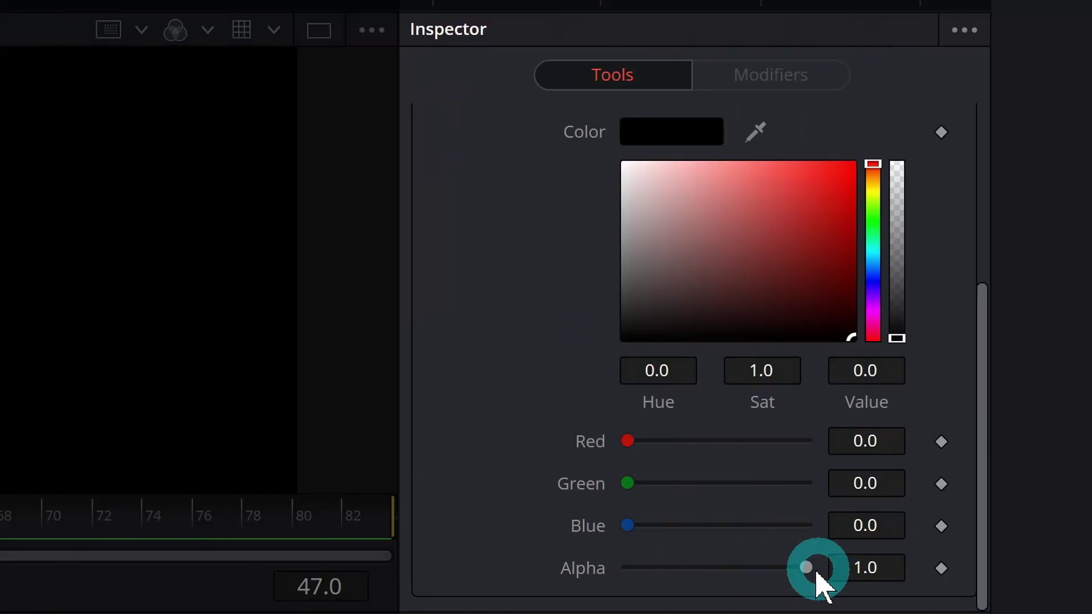
drag(1018, 268, 990, 267)
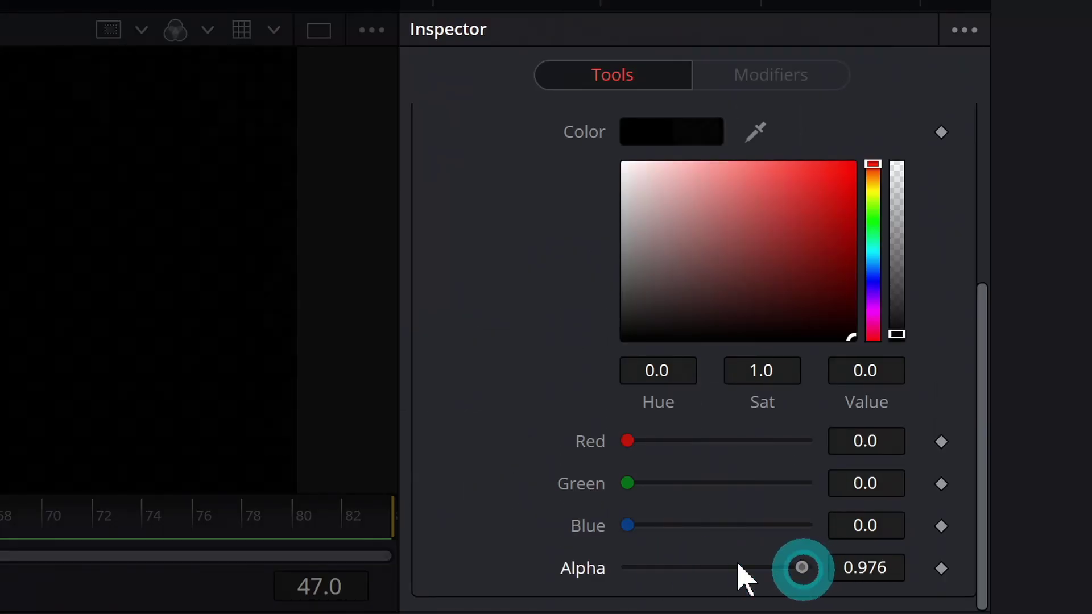
drag(739, 578, 514, 592)
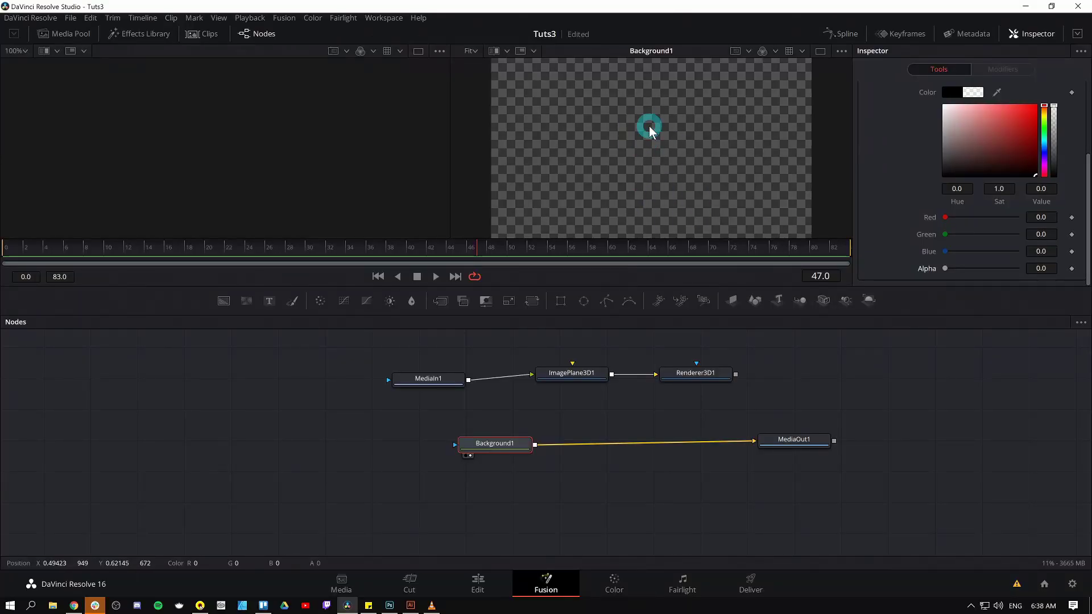
- Show Renderer3D1 in the first viewer and merge its output over Background1
click(688, 373)
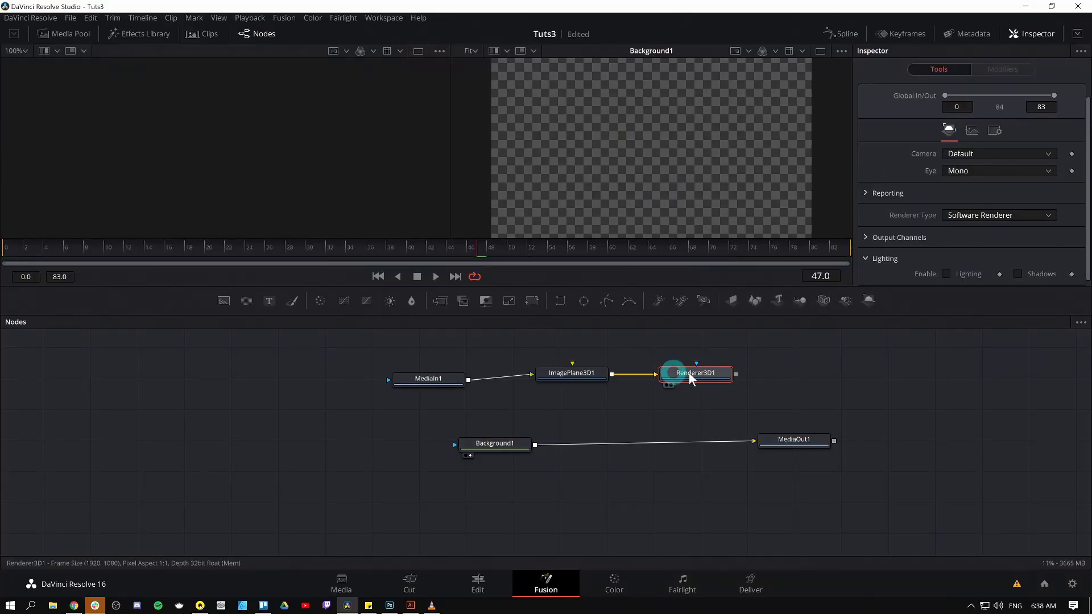
key(1)
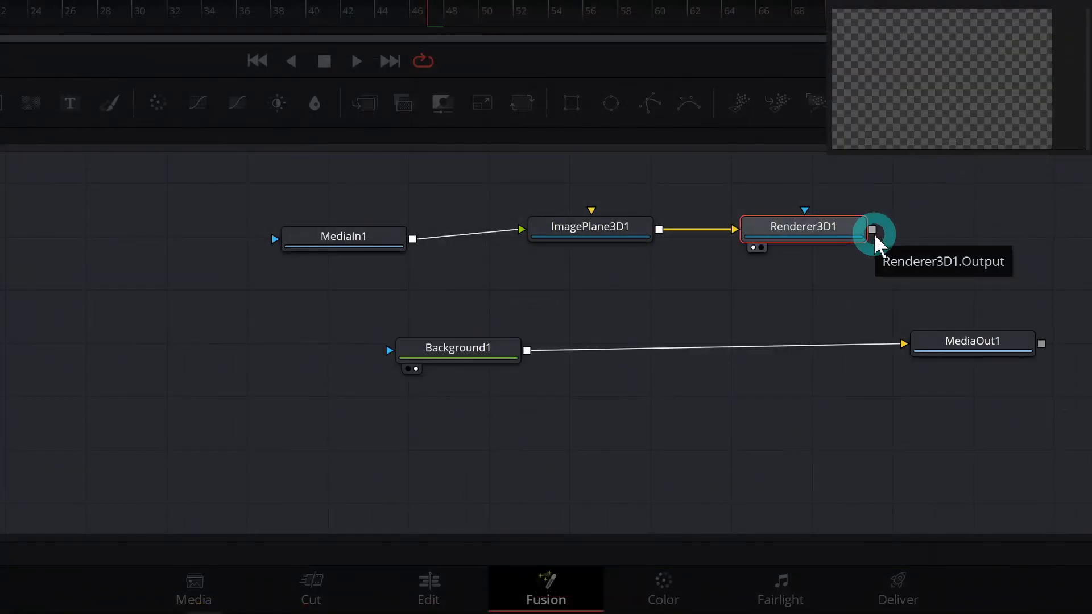
drag(872, 230, 525, 351)
- Reposition MediaOut1 after the merge node and display it in the second viewer
drag(987, 347, 1000, 352)
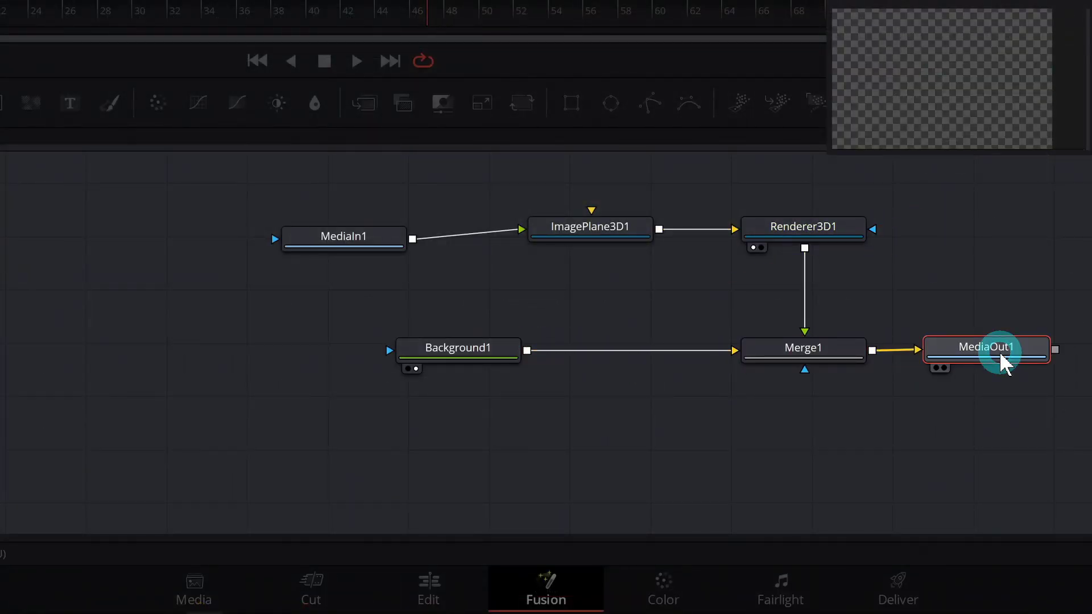
key(2)
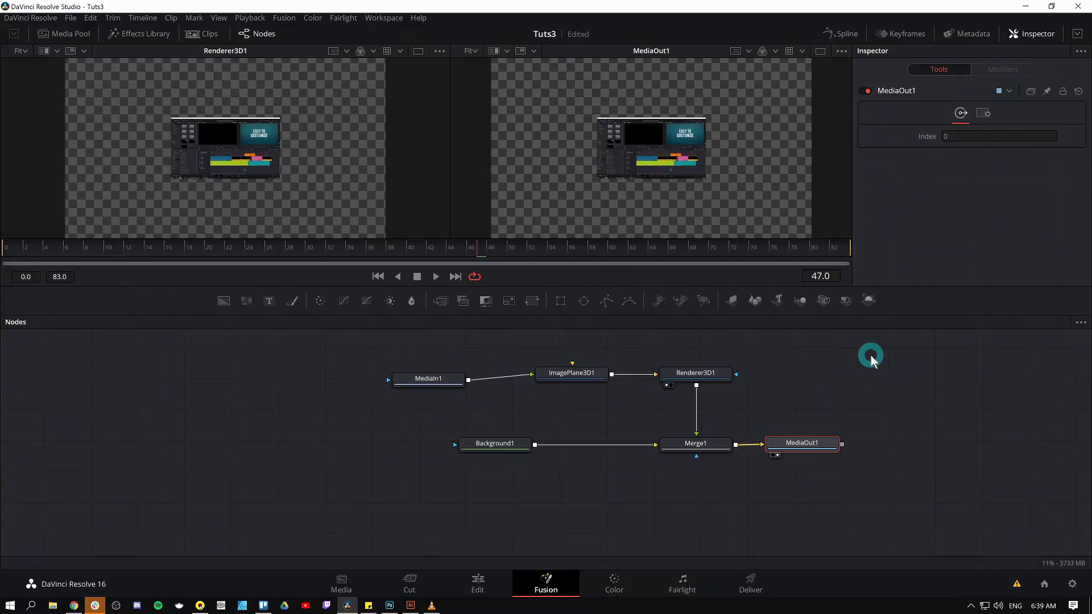
drag(870, 358, 399, 494)
click(814, 342)
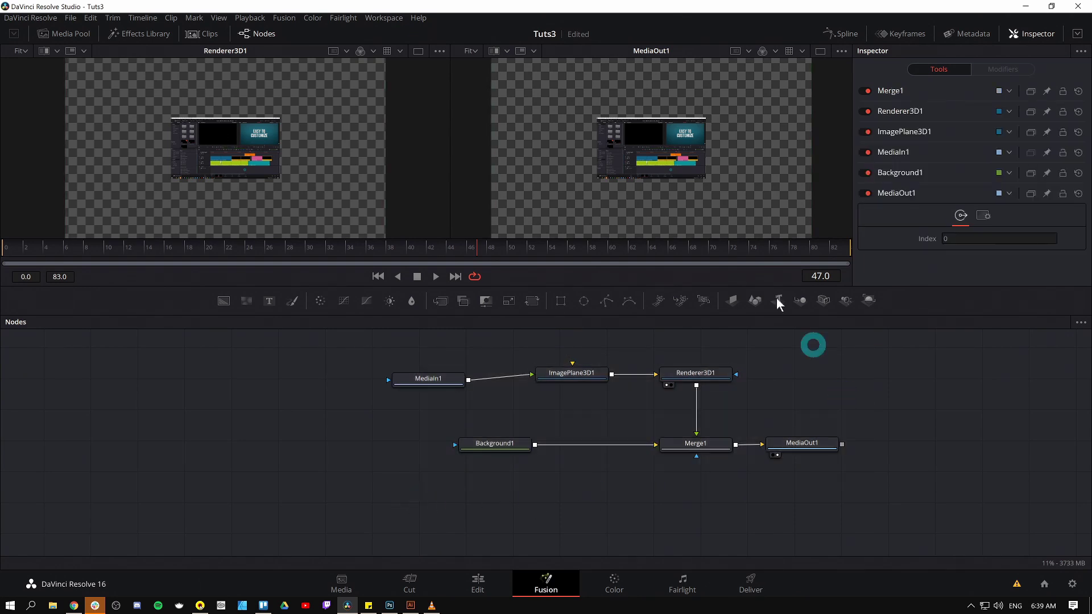
- Set the Z translation of ImagePlane3D1 to 1.05 and enlarge the viewer area above the node editor
click(585, 376)
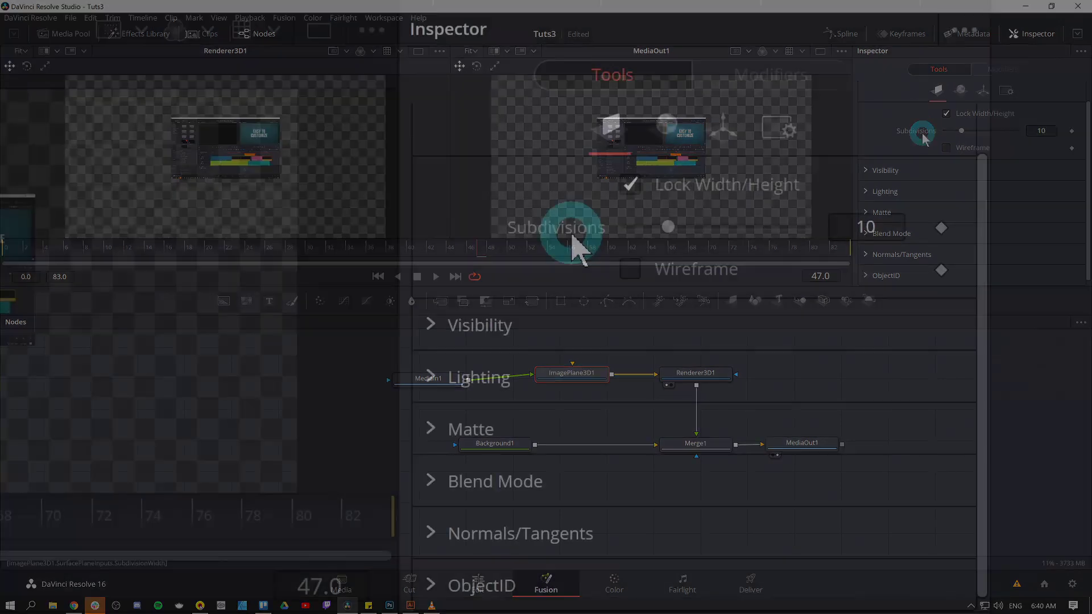
click(961, 90)
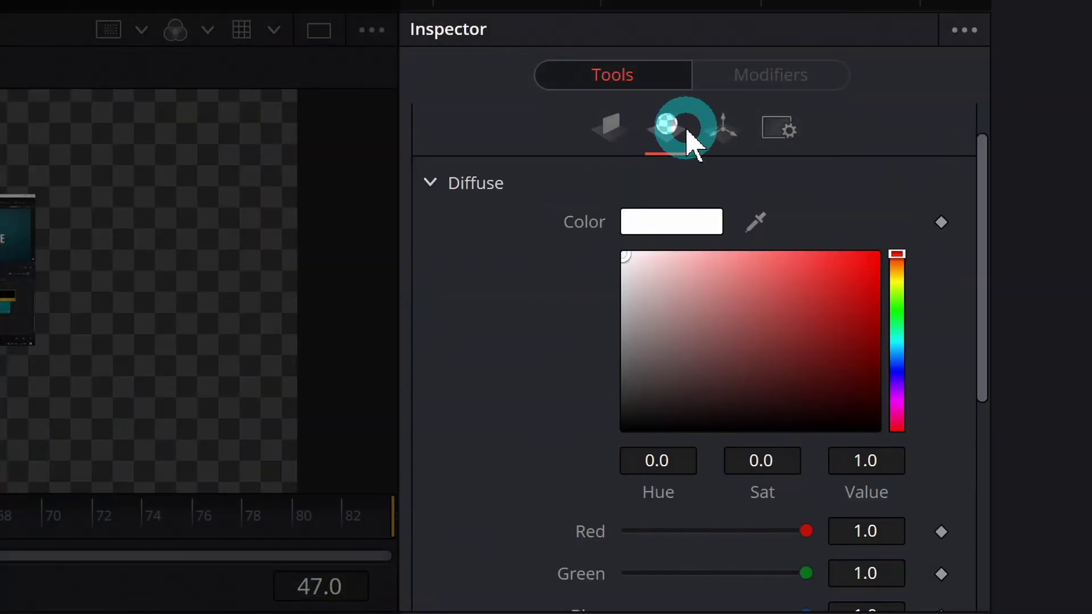
click(602, 128)
scroll(549, 239, down, 1)
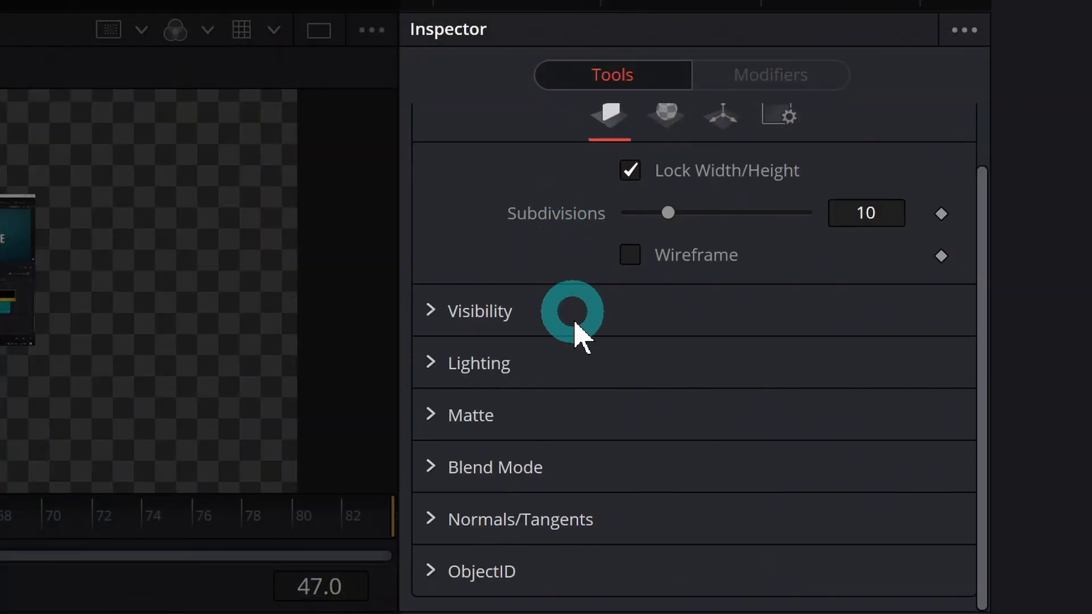
scroll(563, 314, up, 3)
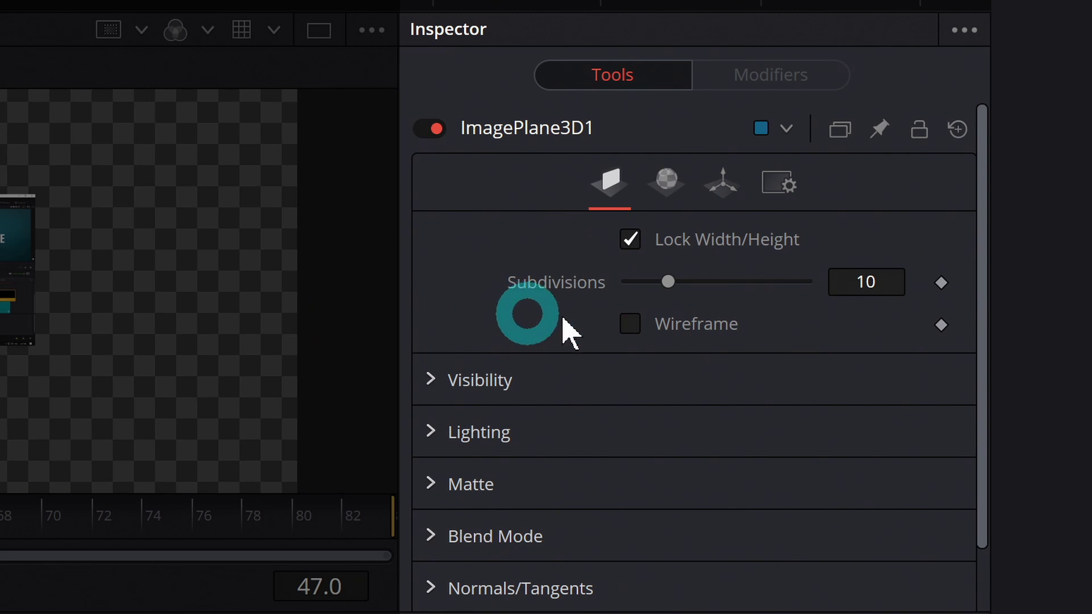
click(722, 183)
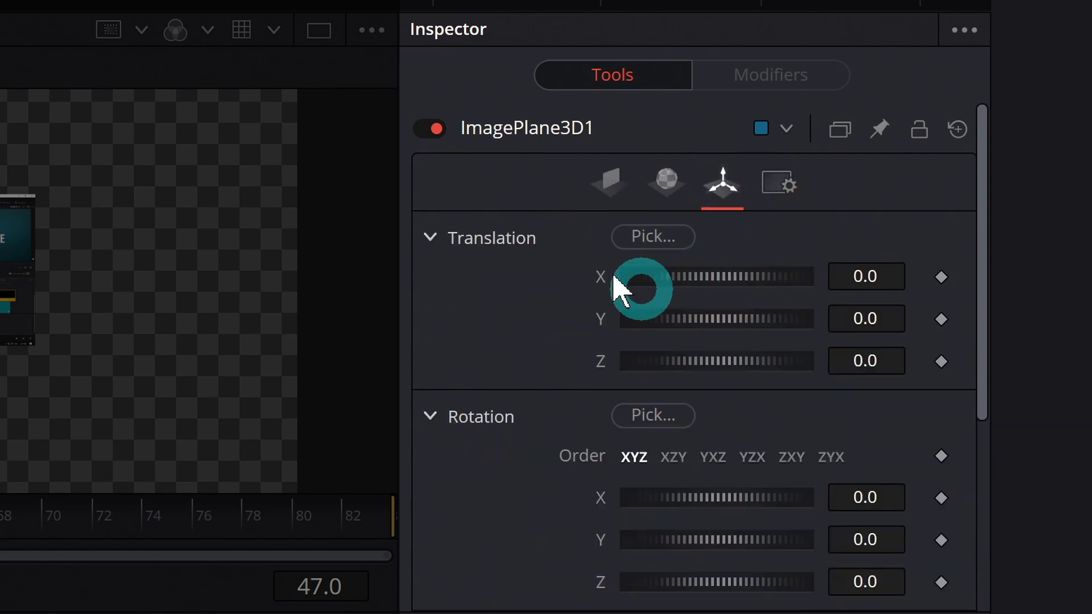
scroll(565, 398, down, 1)
scroll(565, 392, up, 1)
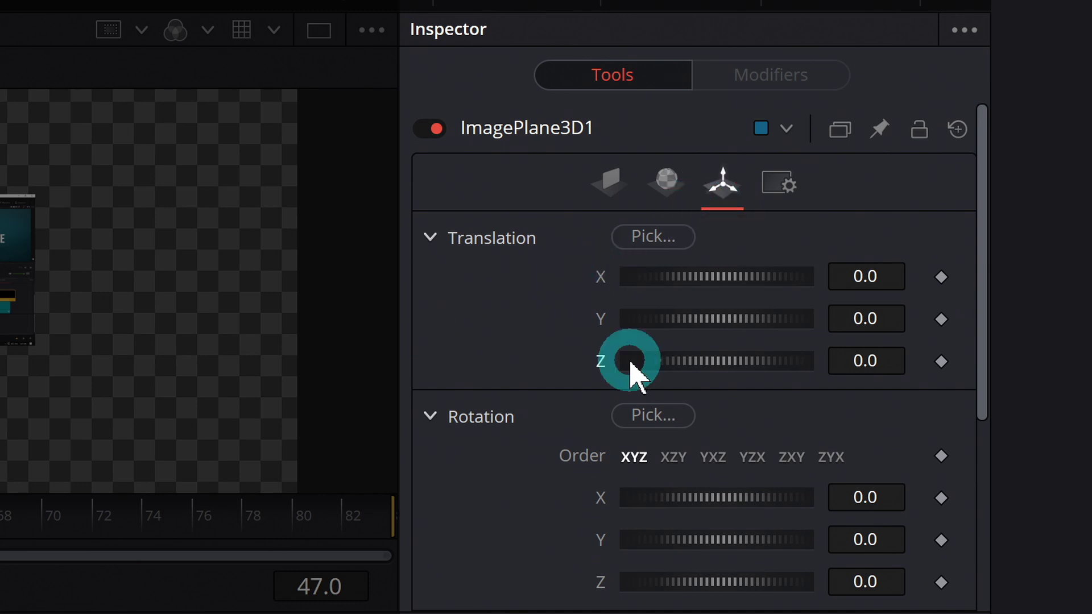
drag(657, 357, 853, 361)
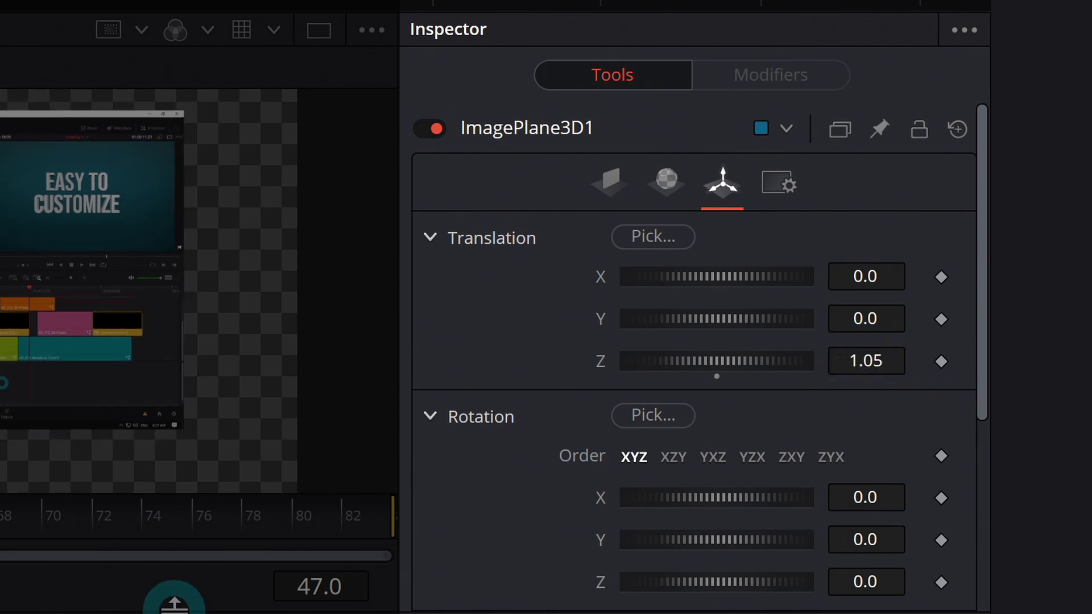
drag(175, 606, 174, 613)
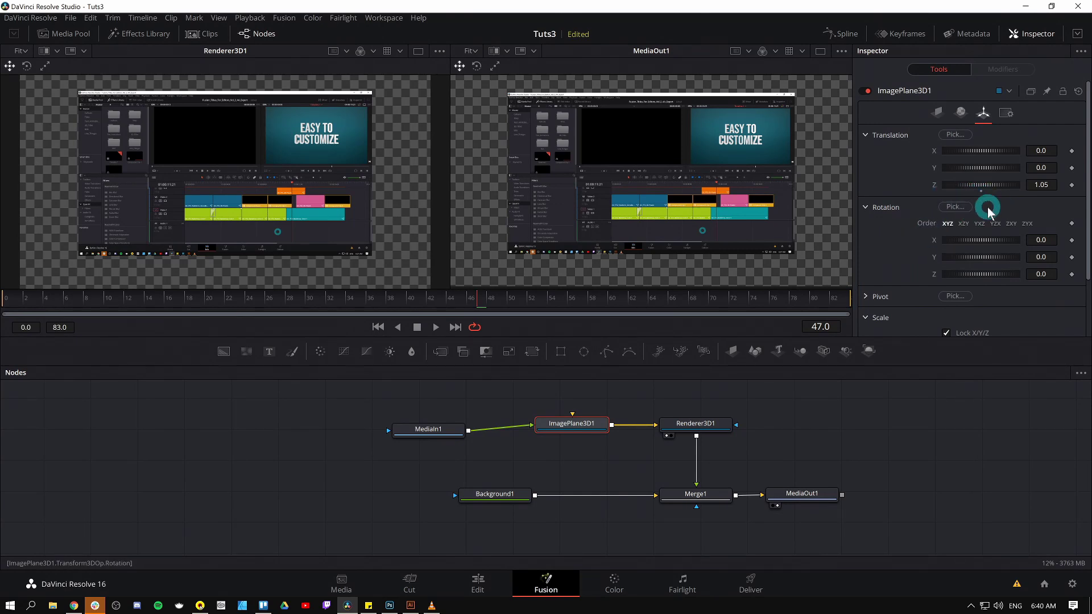
- Set the Z translation of ImagePlane3D1 to 1.07, try an X rotation of -15.7 and reset that rotation to 0.0
drag(1044, 184, 1044, 185)
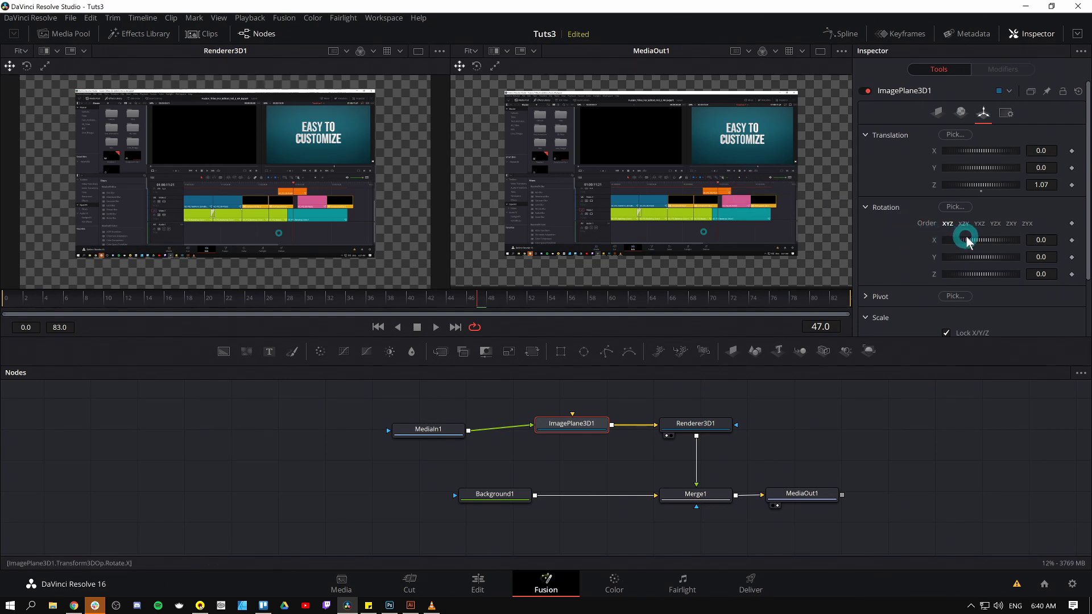
mouse_move(967, 240)
mouse_down()
mouse_move(978, 242)
mouse_move(941, 240)
mouse_move(988, 236)
mouse_move(957, 238)
mouse_up()
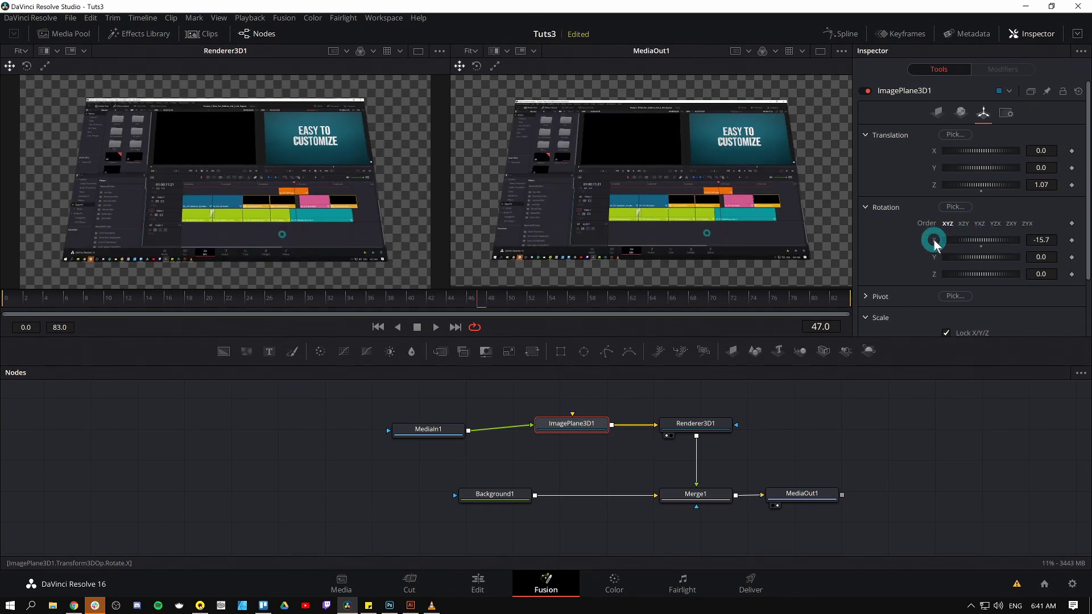
double_click(935, 241)
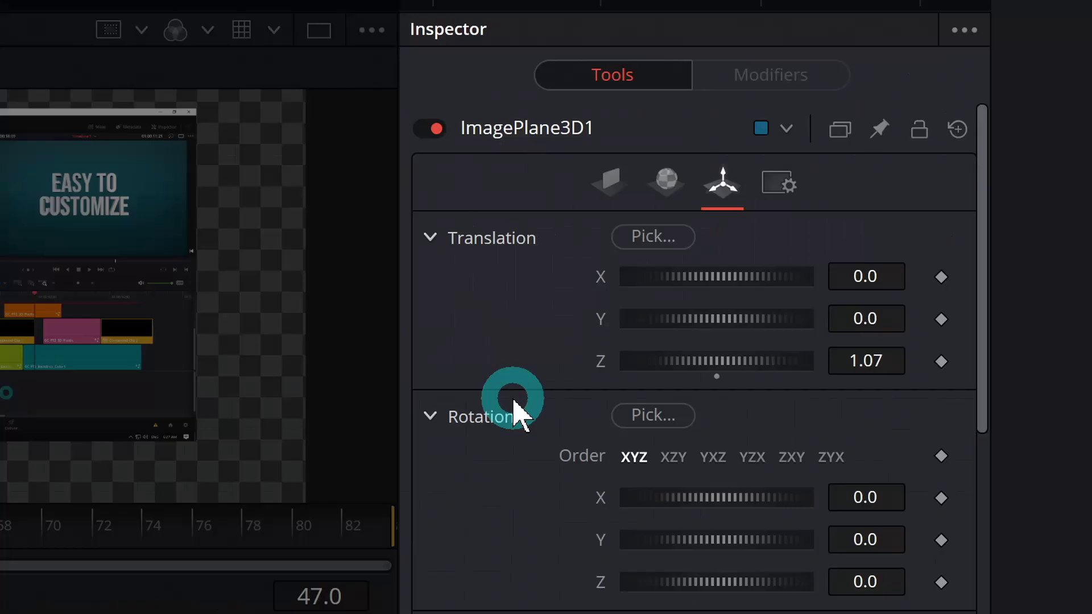
- Expand the Pivot settings of ImagePlane3D1 and reset its X rotation to 0.0
scroll(900, 206, down, 3)
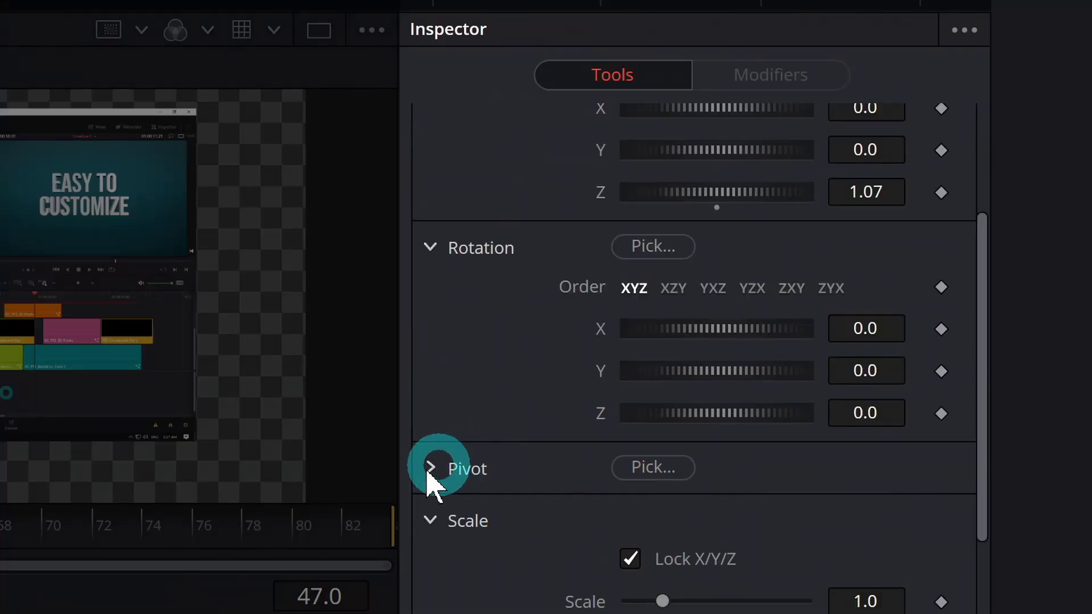
click(429, 469)
scroll(472, 421, down, 2)
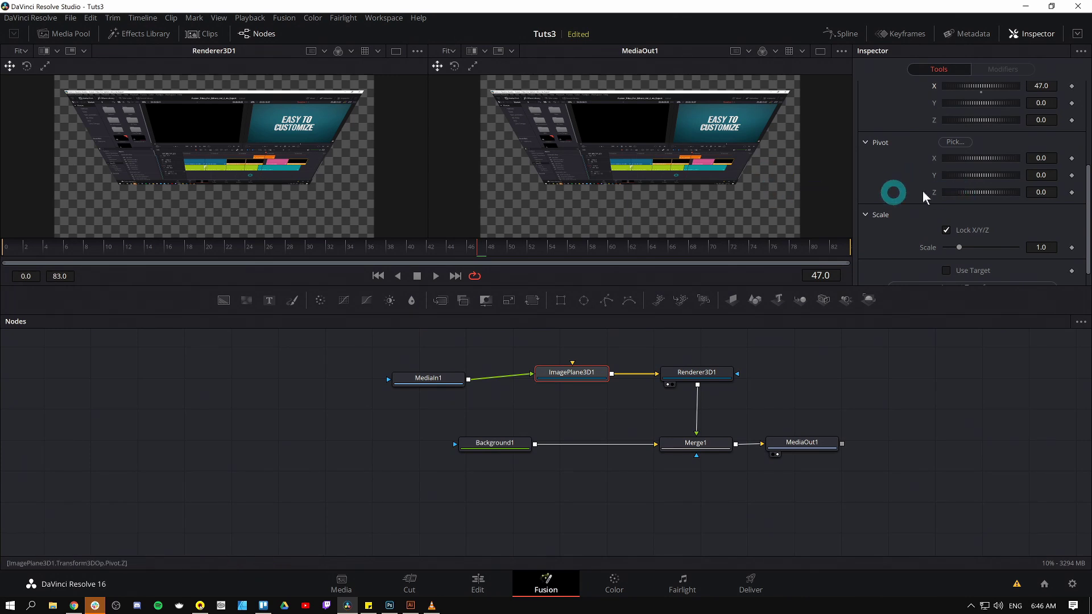
double_click(934, 86)
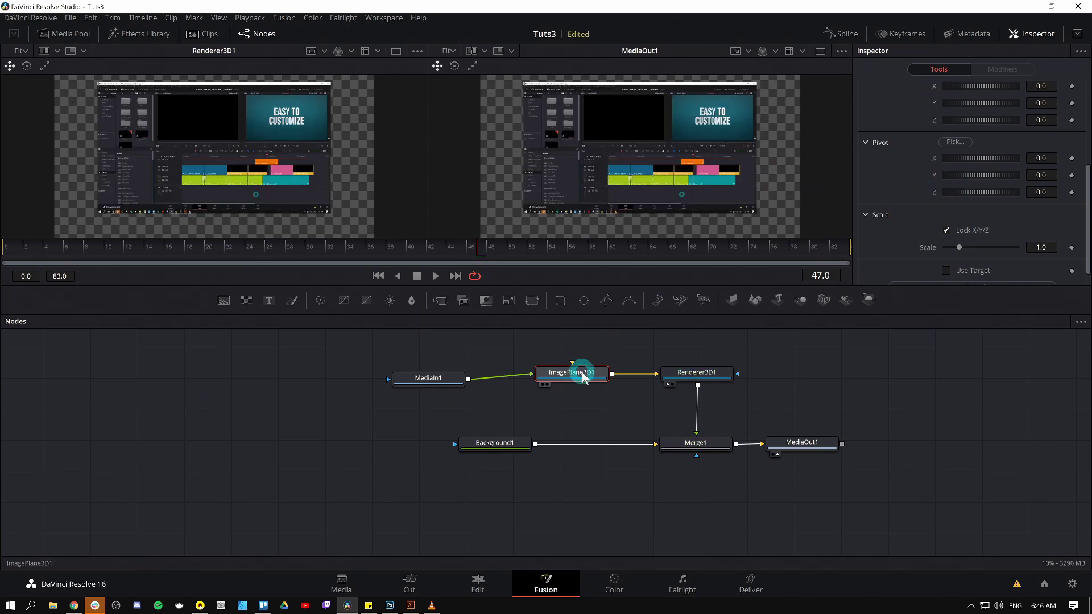
- Show ImagePlane3D1 in the first viewer and raise its pivot to the plane's upper edge with a Y value of 0.279
key(1)
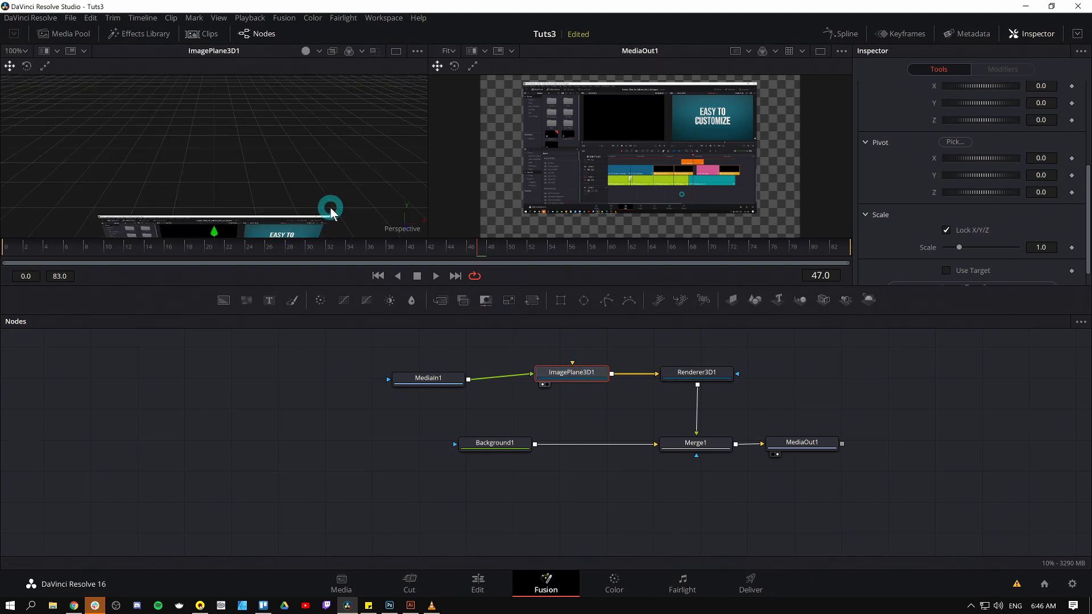
drag(331, 212, 339, 143)
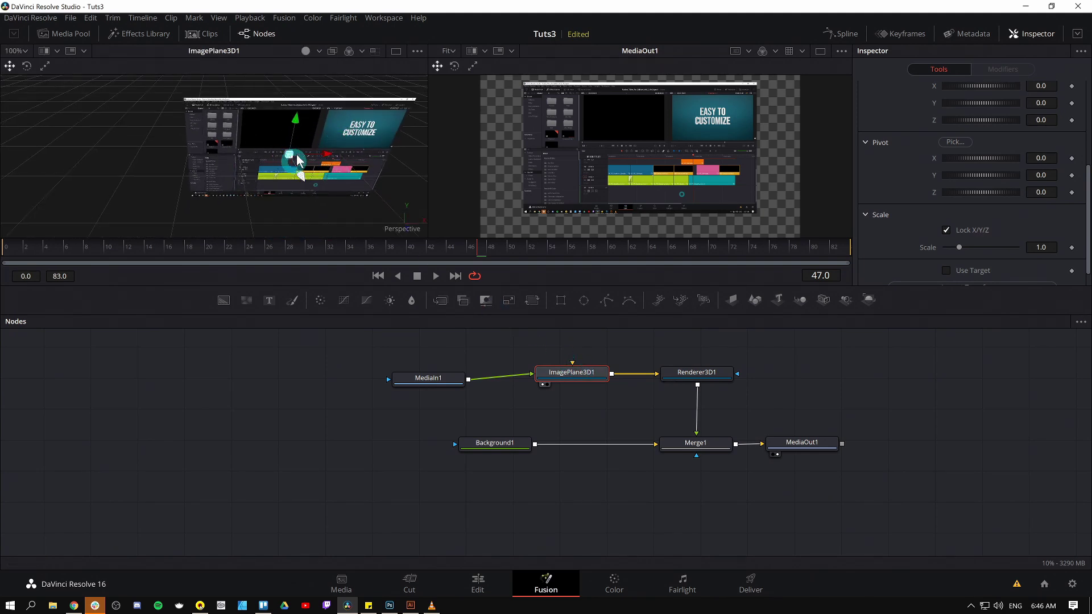
scroll(312, 172, up, 5)
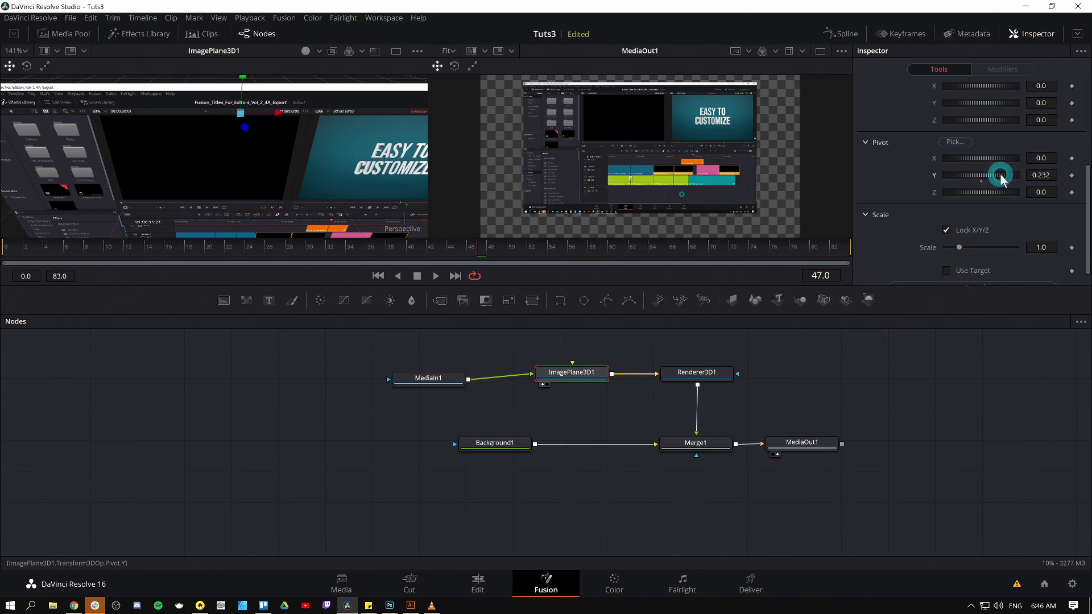
drag(1001, 174, 1016, 175)
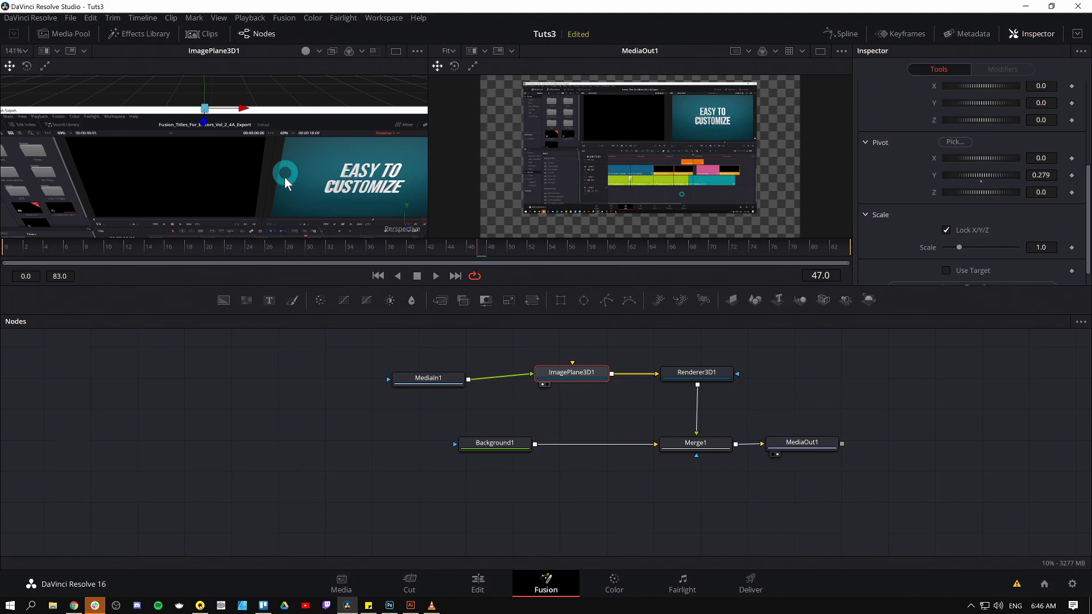
scroll(284, 176, down, 1)
drag(323, 150, 323, 141)
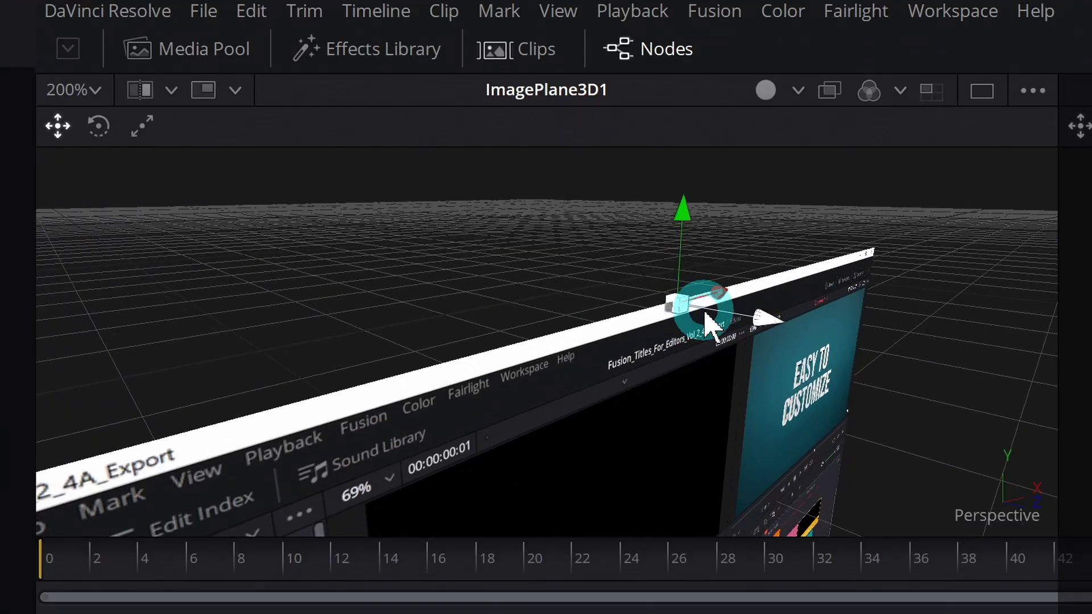
drag(794, 383, 779, 367)
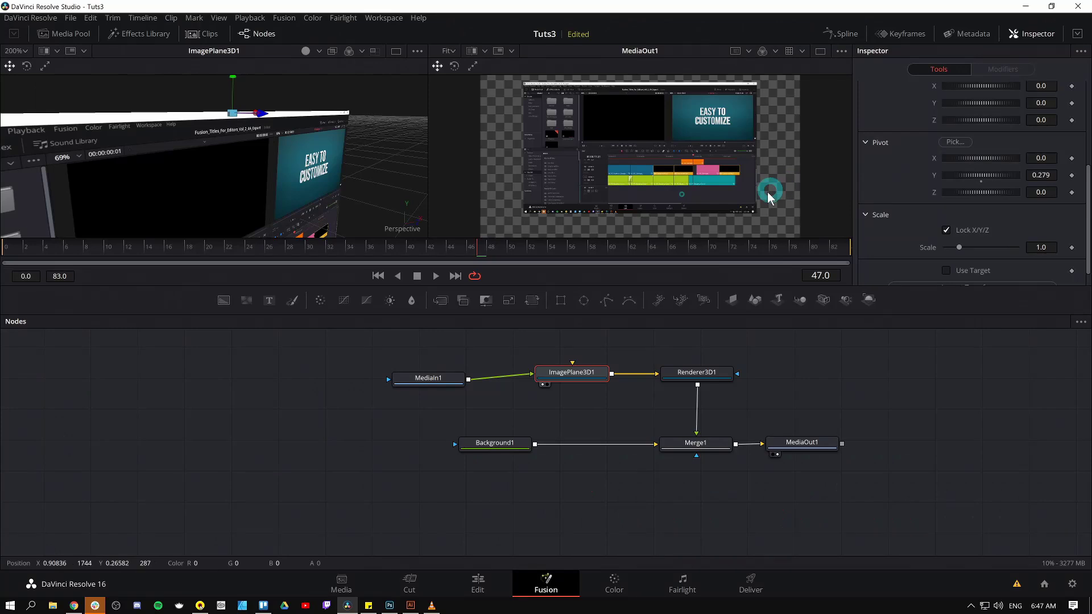
- Test the X rotation around the new pivot and keyframe it at 0.0 on frame 12
scroll(917, 174, up, 2)
drag(974, 155, 987, 155)
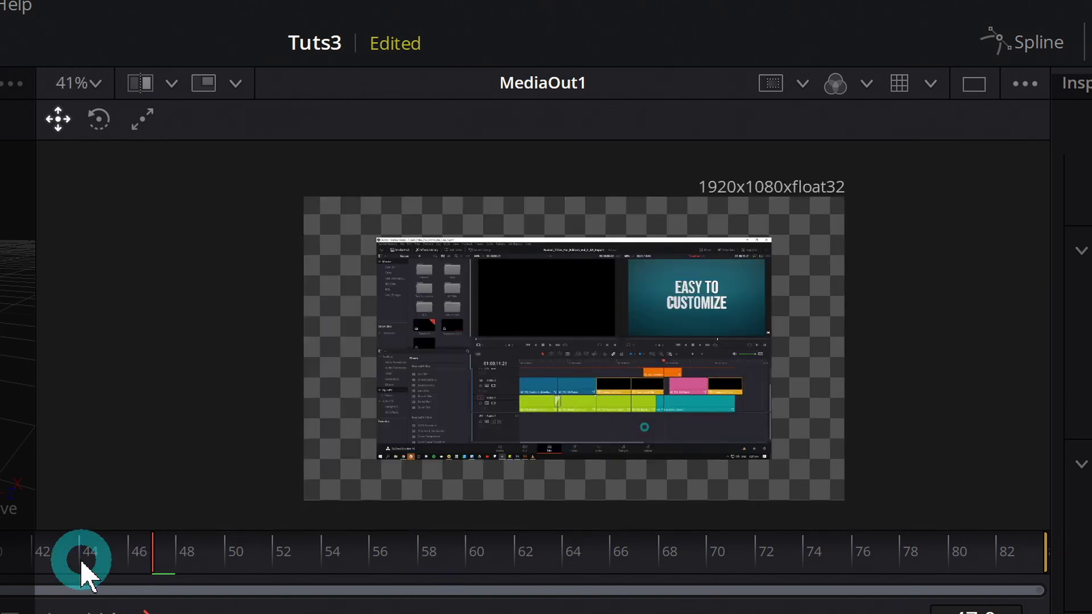
drag(81, 562, 0, 562)
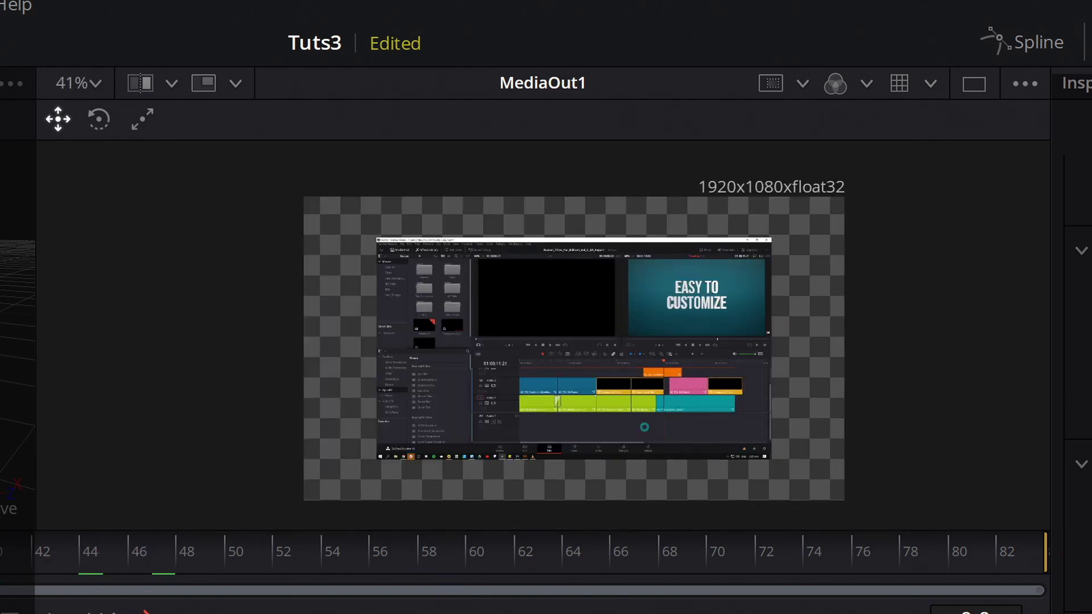
drag(102, 249, 86, 248)
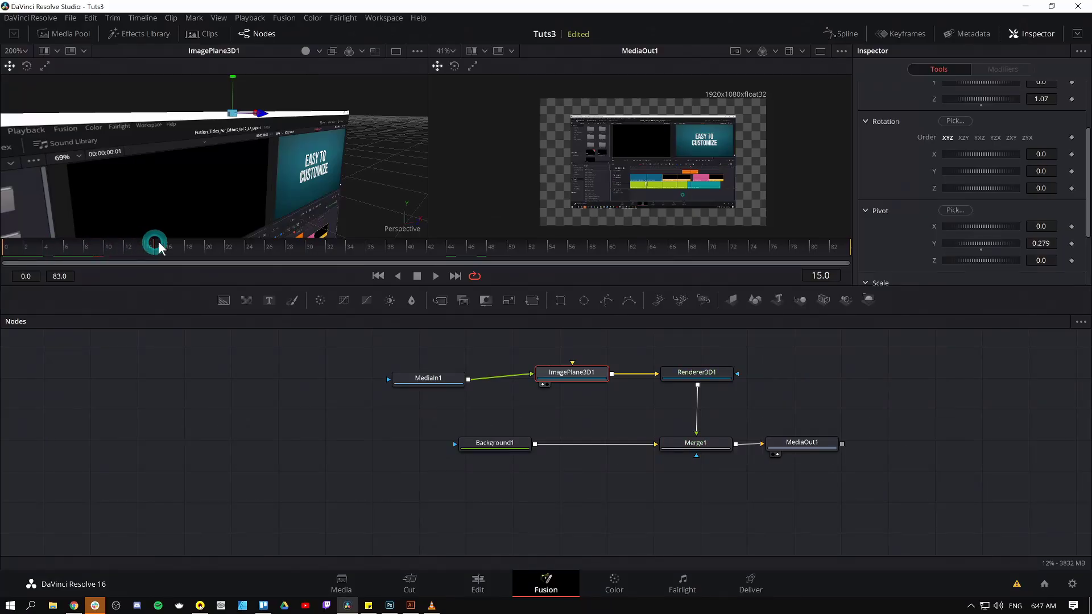
click(785, 137)
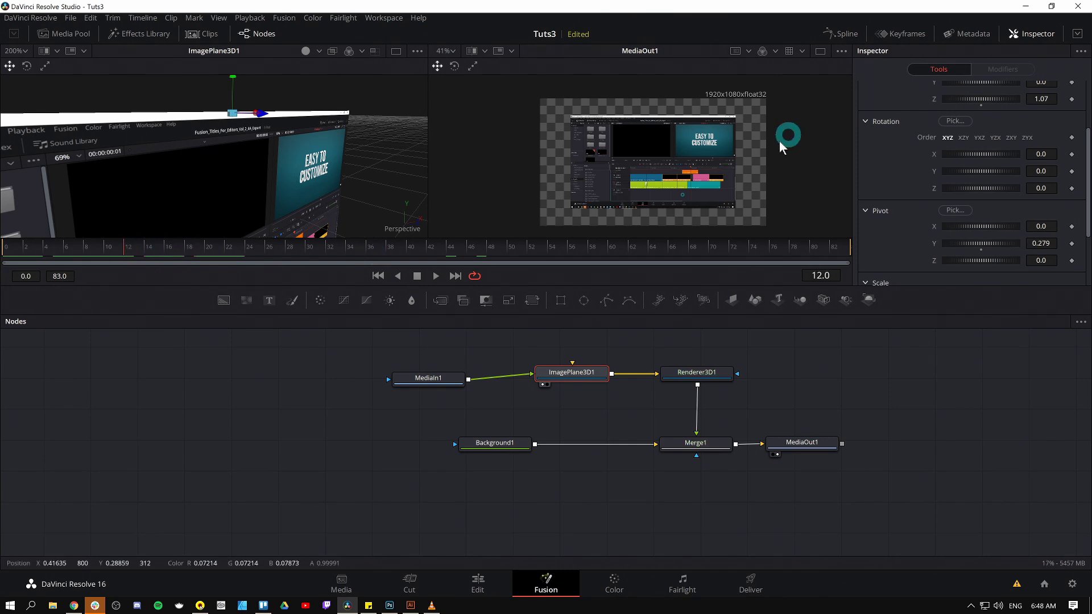
click(1051, 155)
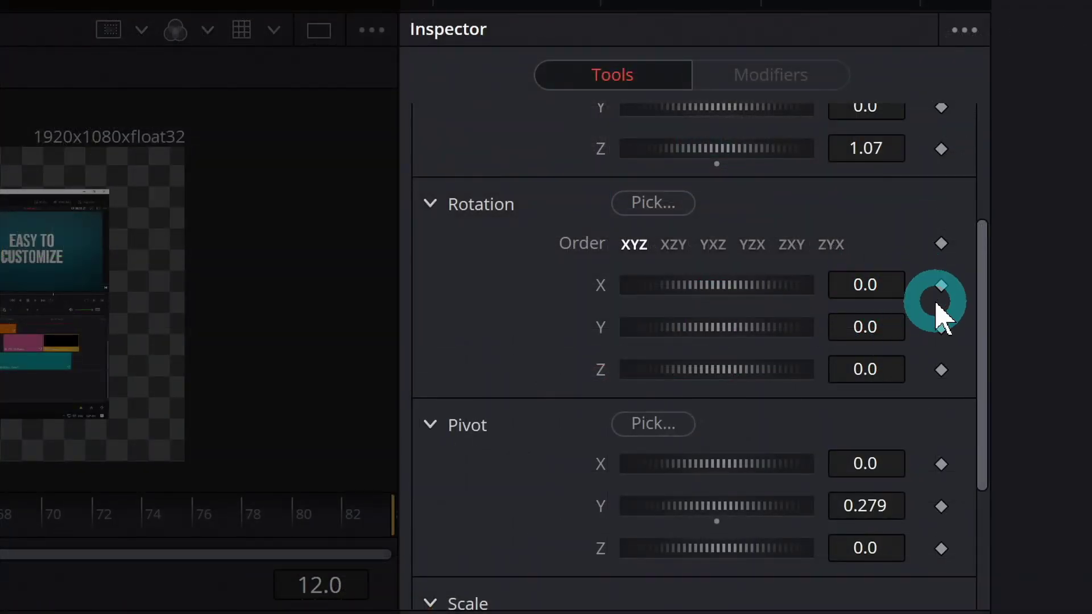
click(942, 285)
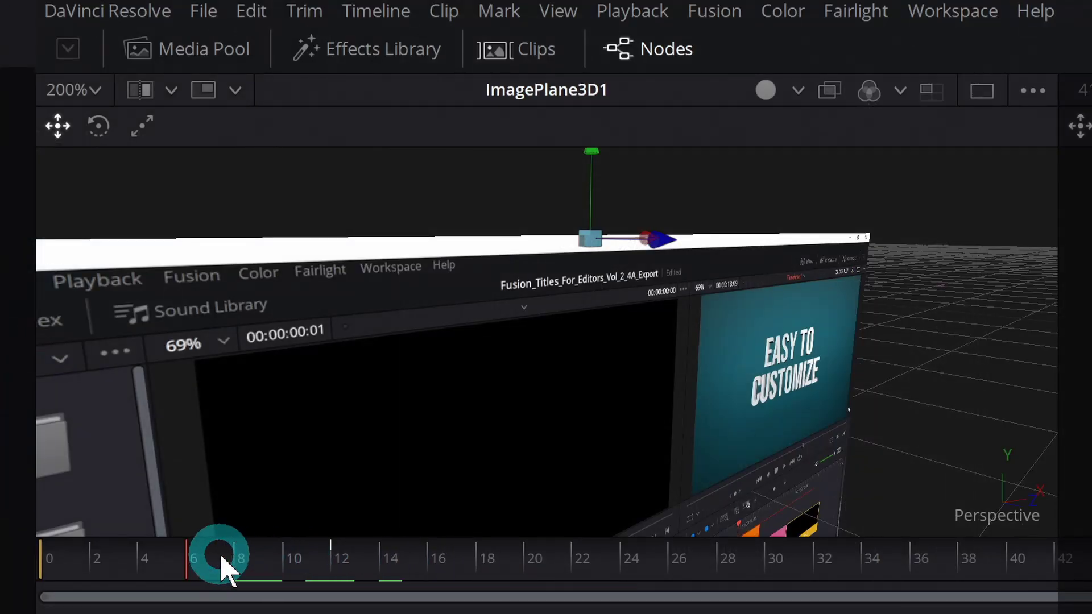
- Set the image plane's X rotation to 106.6 on frame 0 and play the animation
drag(780, 277, 802, 274)
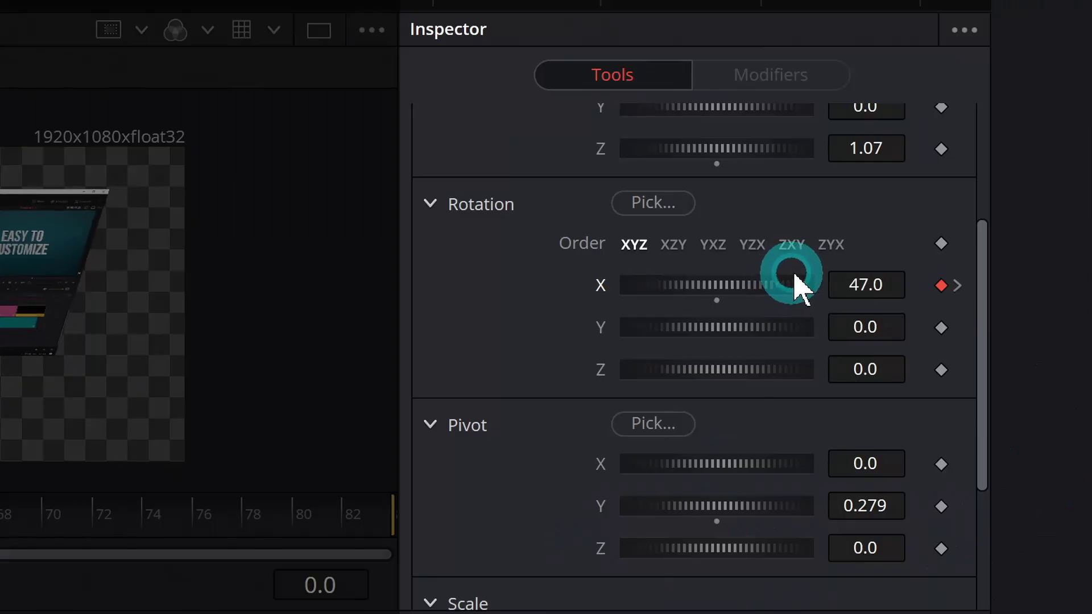
double_click(870, 285)
text(90)
key(Return)
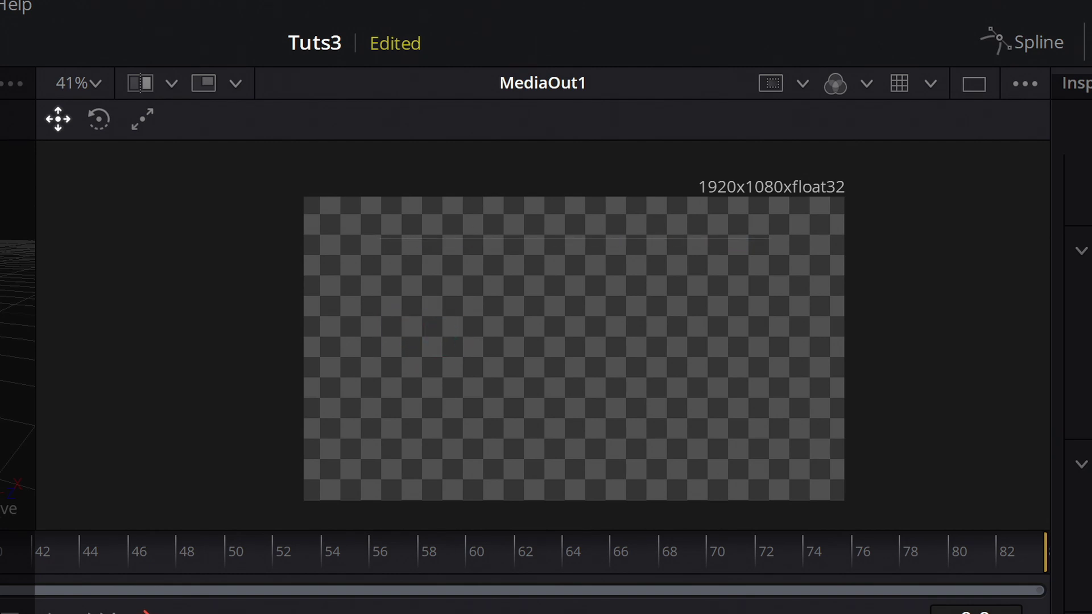
click(865, 295)
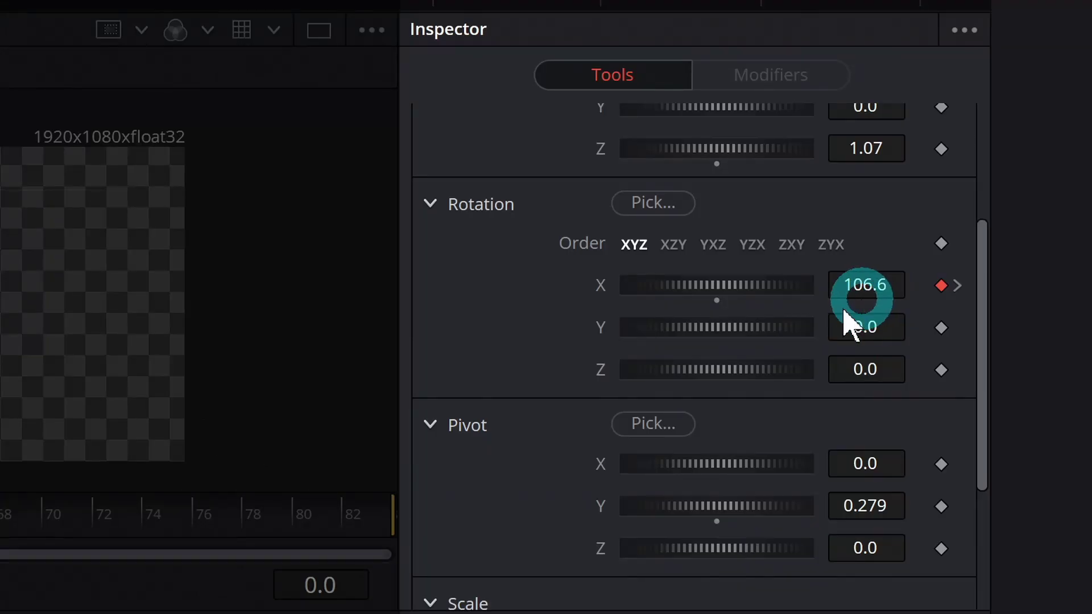
click(852, 327)
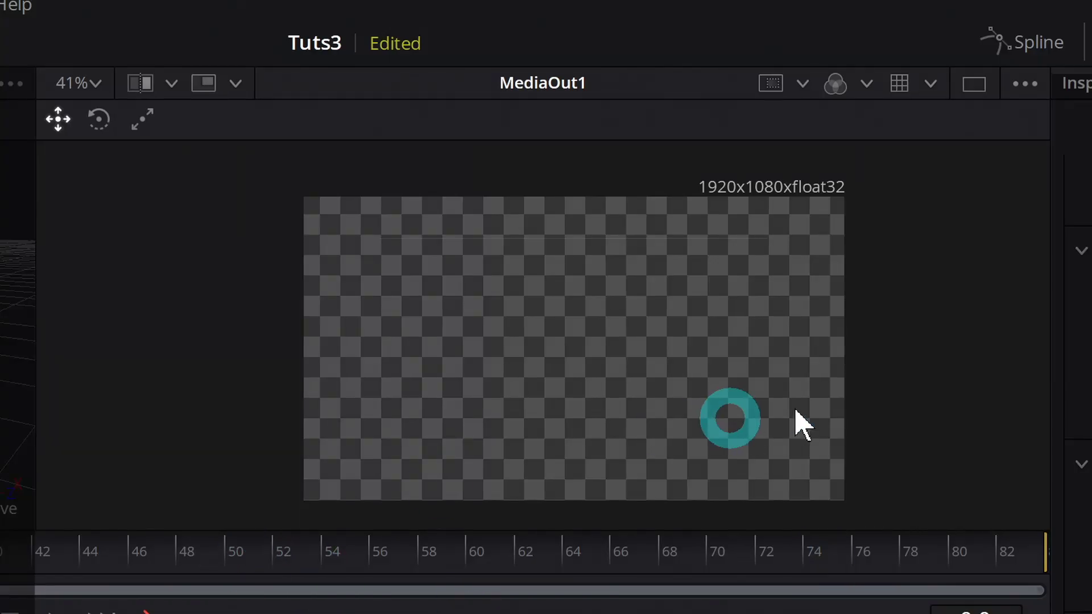
key(space)
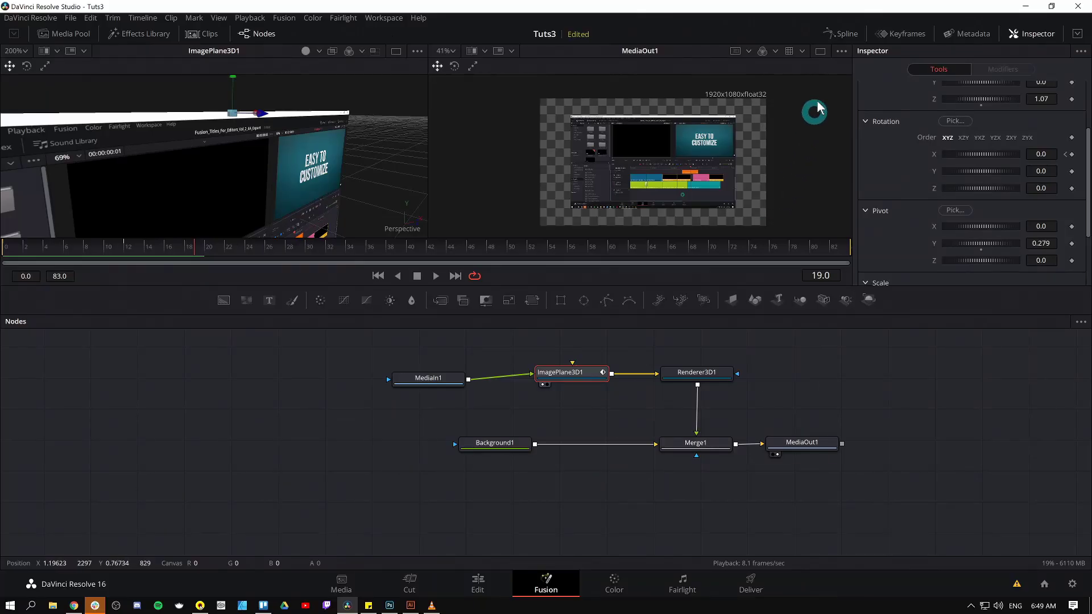
- Display the X Rotation curve of ImagePlane3D1 in the Spline editor and smooth its keyframes on frames 0 and 12
click(841, 38)
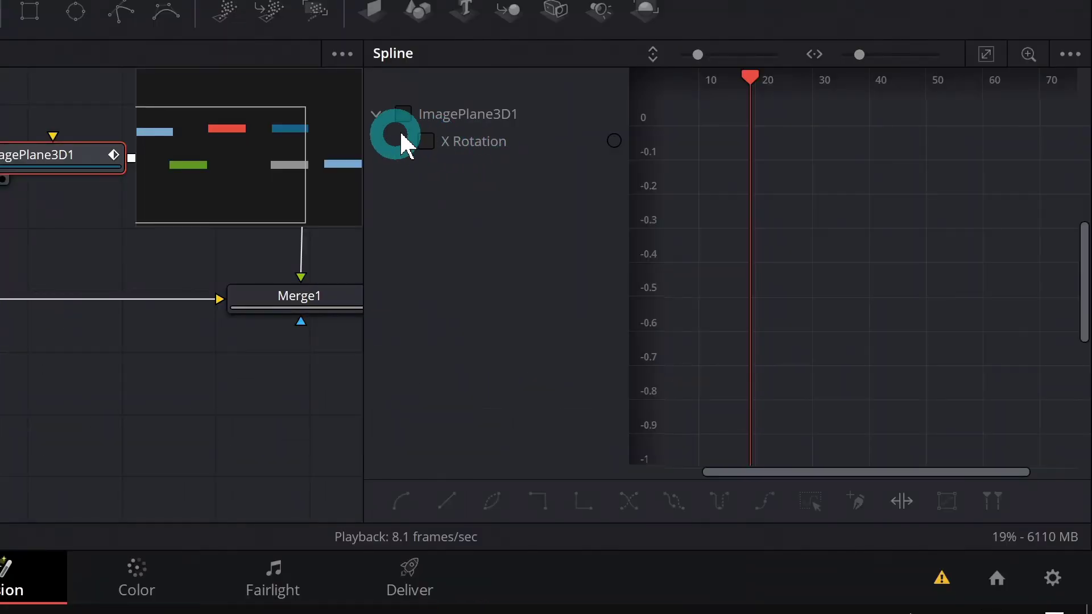
click(421, 141)
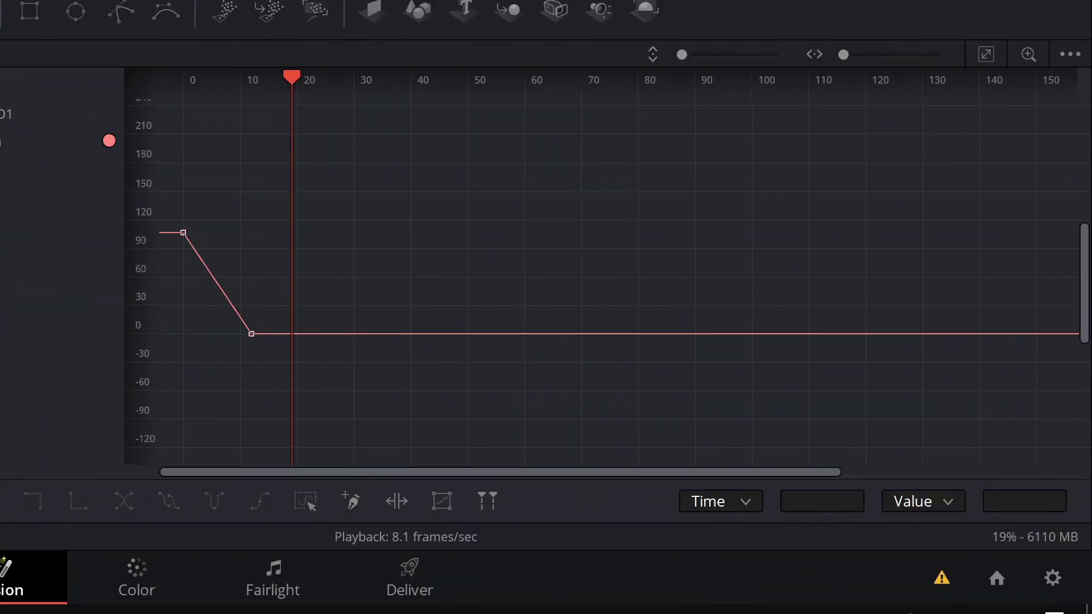
click(989, 56)
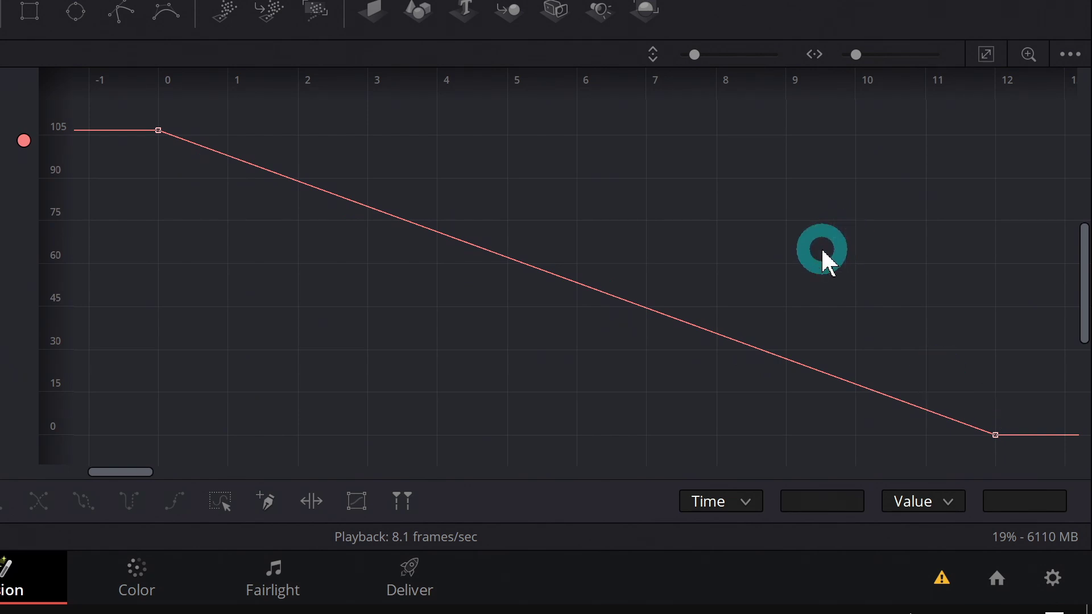
drag(134, 106, 1027, 453)
key(s)
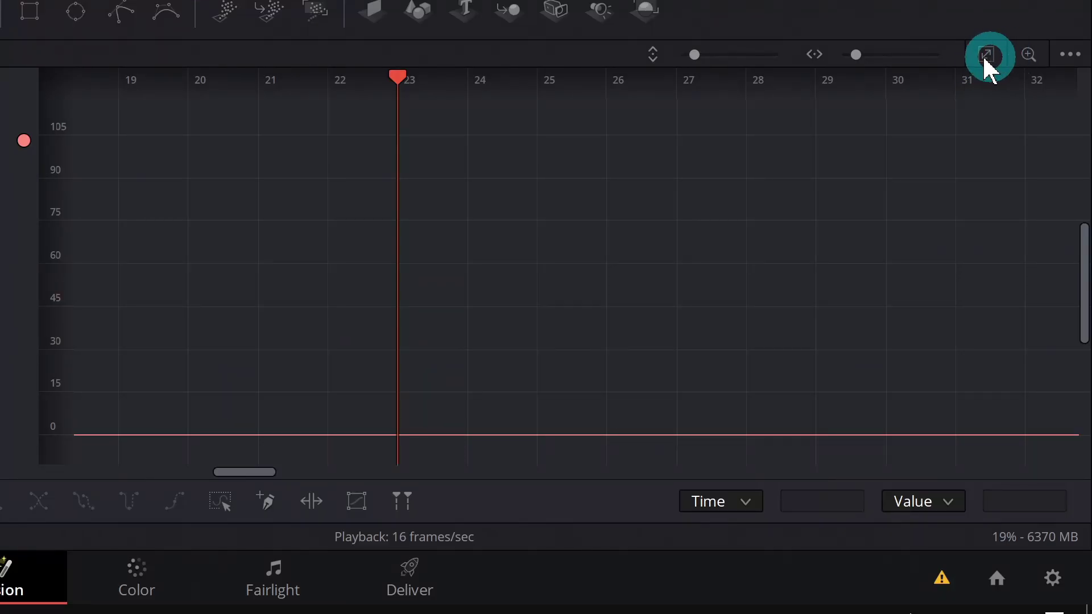
click(984, 55)
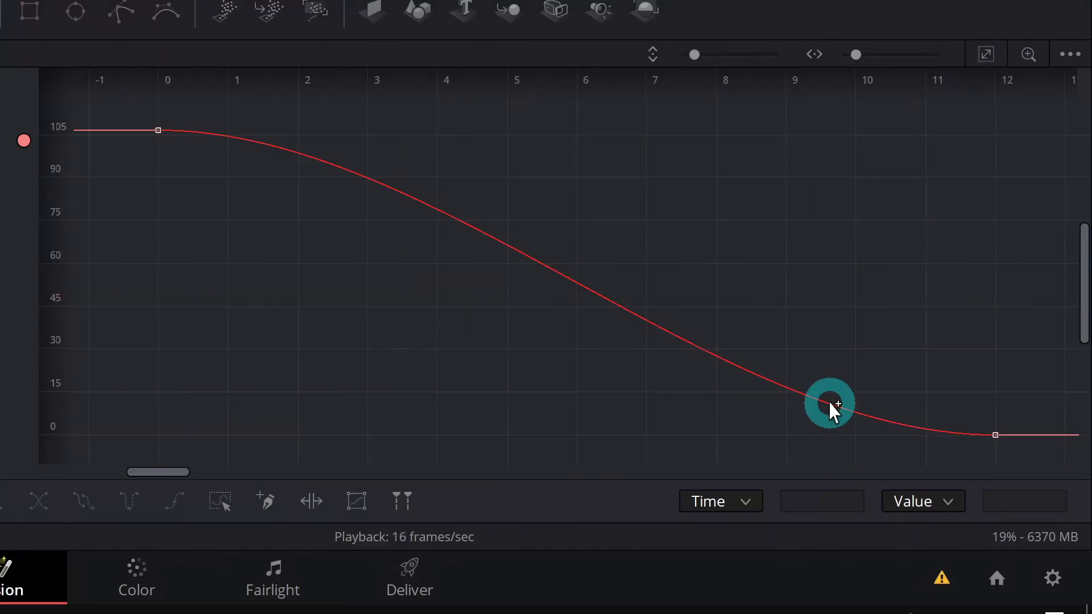
- Add X Rotation curve points on frame 10 at -5.0, frame 8 at about 20 and frame 5 at -12.0
drag(844, 325, 777, 309)
drag(853, 282, 853, 242)
click(723, 327)
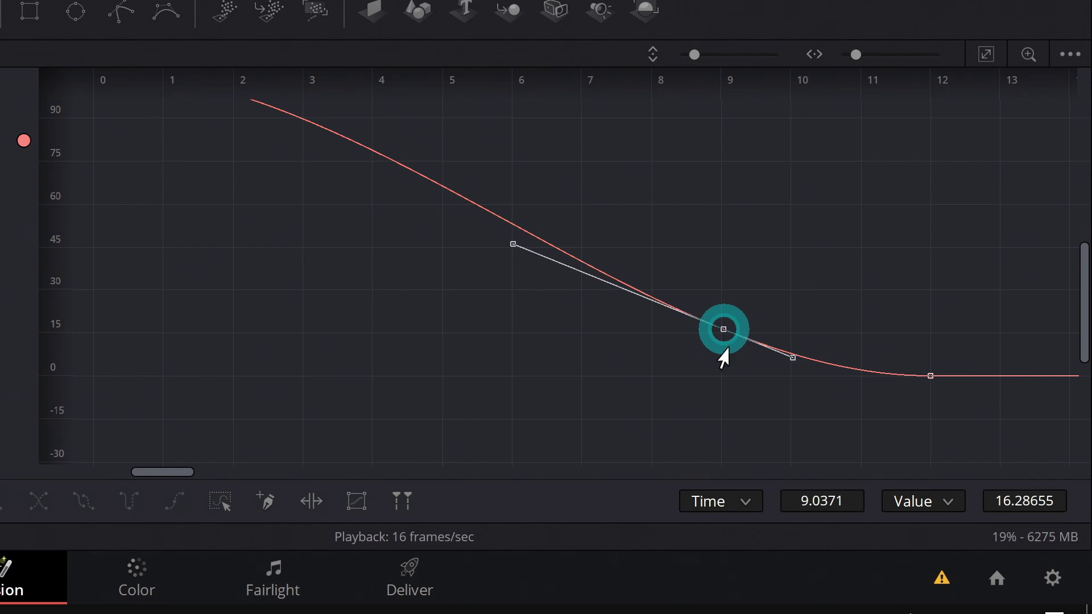
drag(724, 327, 790, 391)
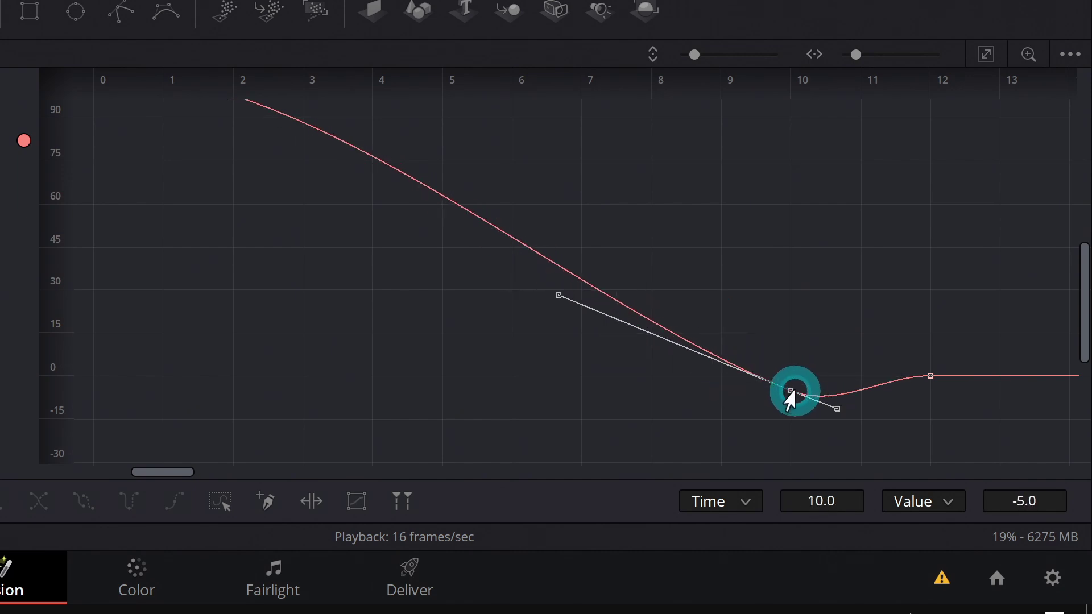
click(636, 309)
drag(460, 223, 450, 410)
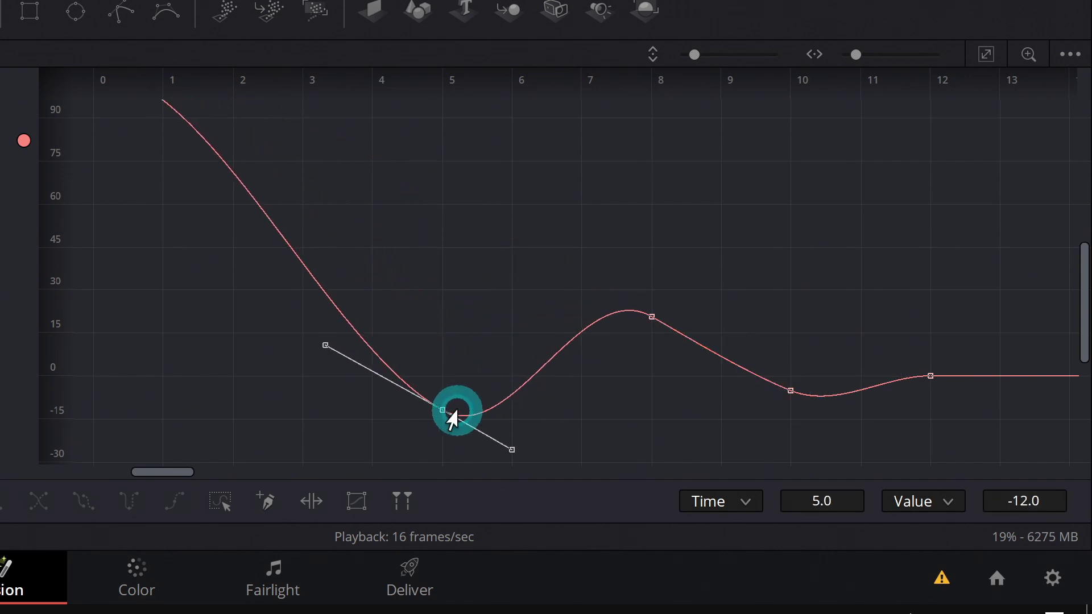
click(652, 318)
- Flatten the tangents of the three X Rotation keyframes on frames 5, 8 and 10
drag(856, 274, 356, 465)
key(f)
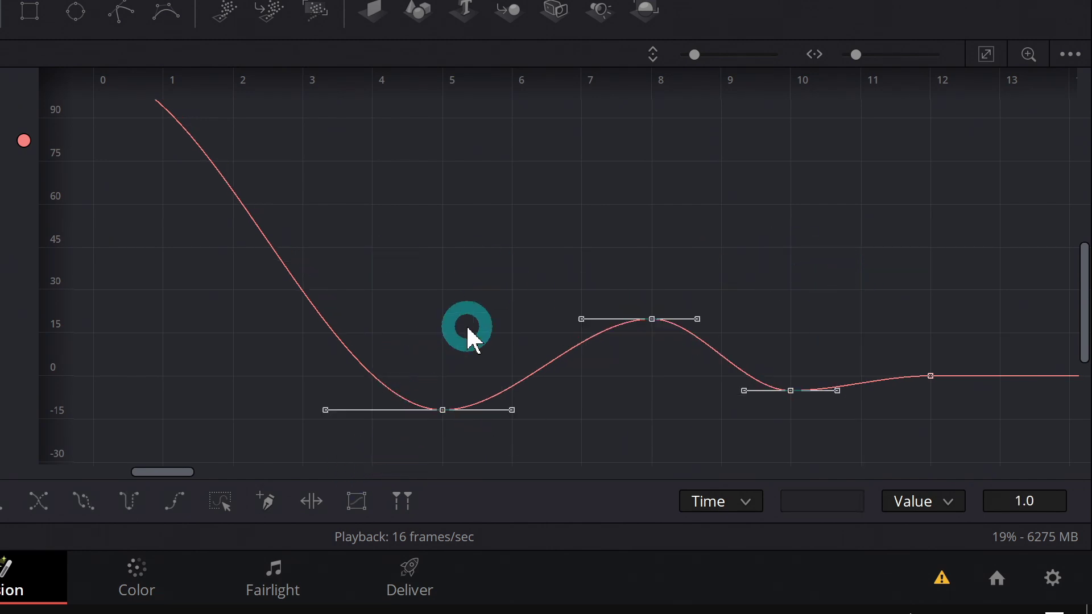
click(714, 278)
drag(589, 244, 633, 268)
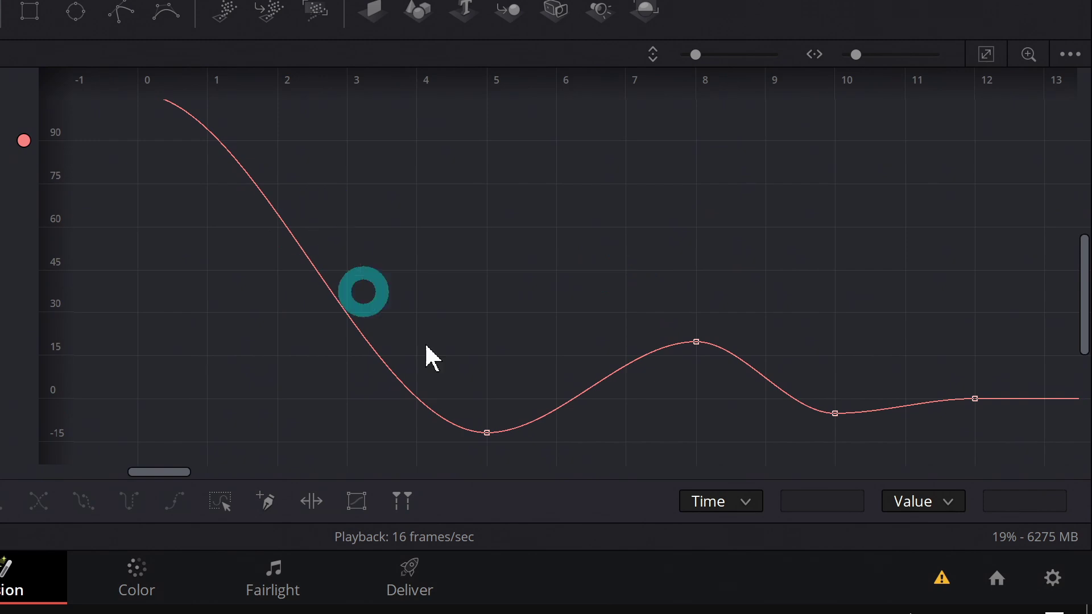
- Play back the composition to review the swinging rotation of the image plane
click(1016, 367)
click(772, 263)
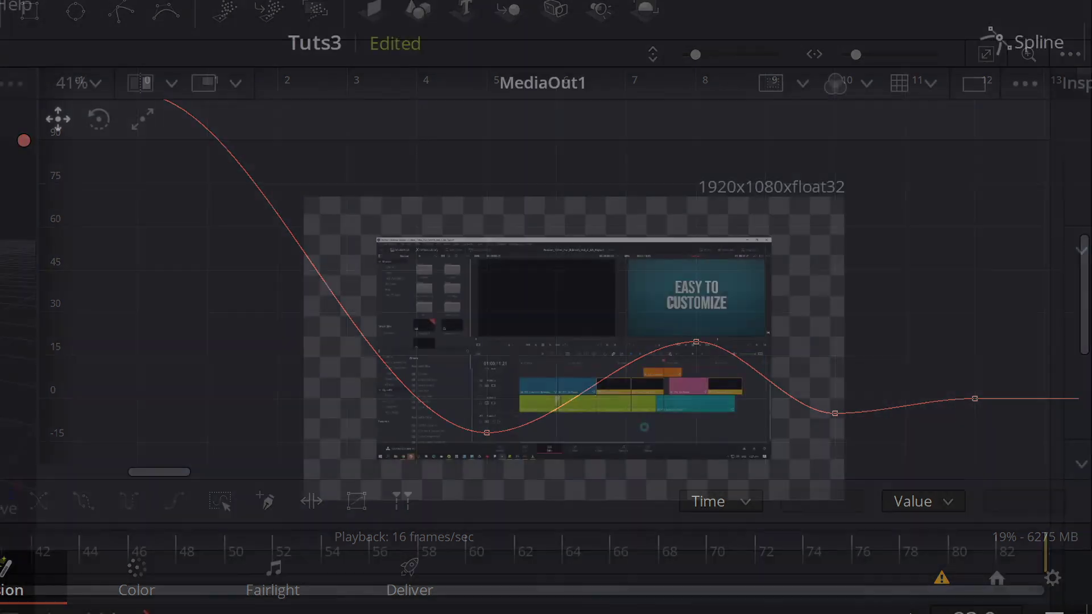
click(205, 336)
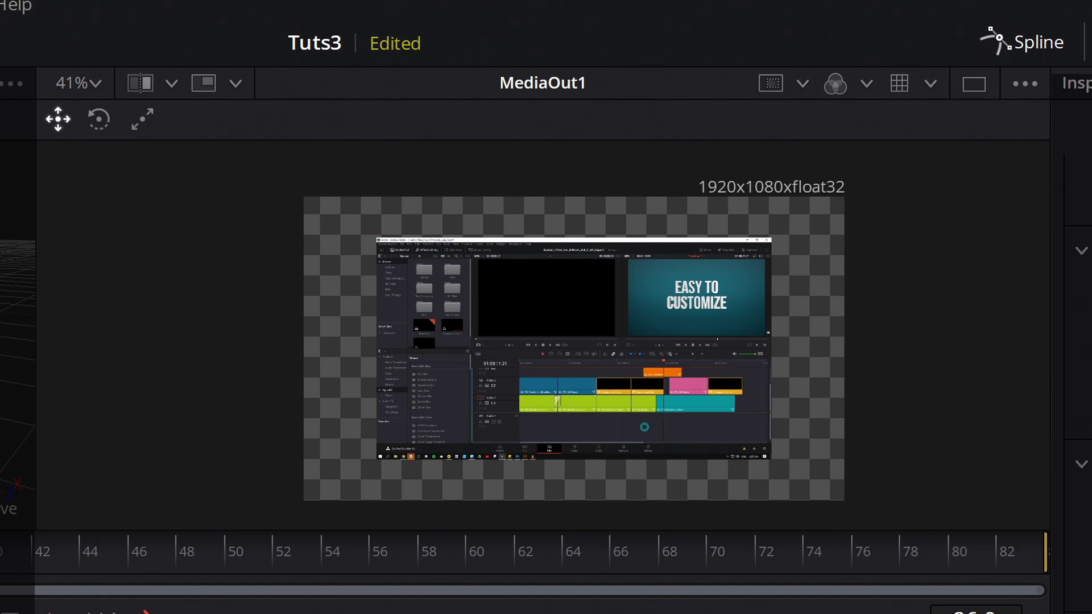
- Replay the finished swing animation from the node layout
click(222, 365)
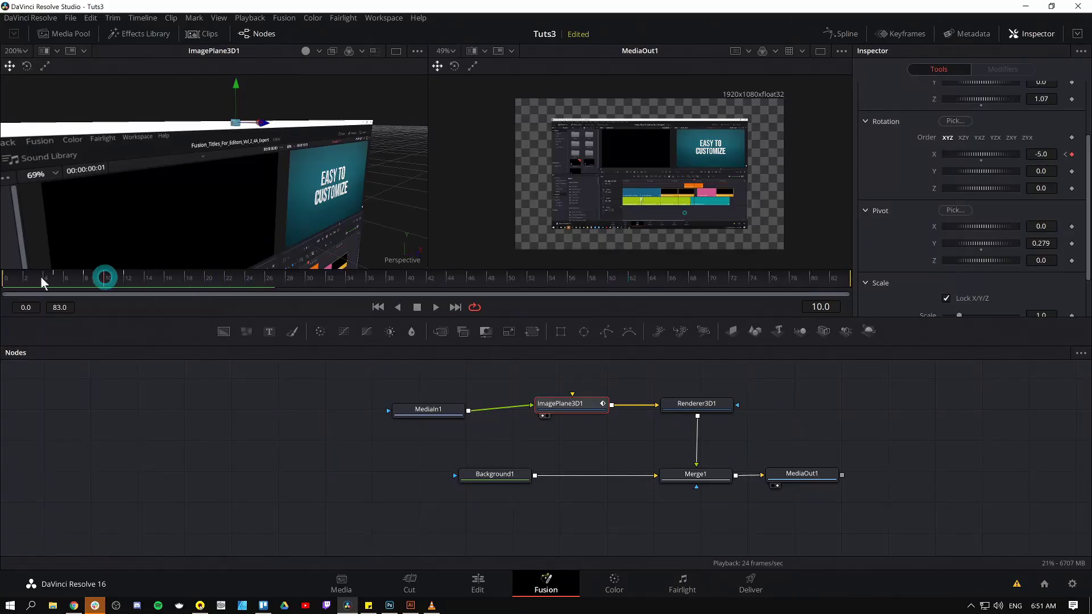
key(space)
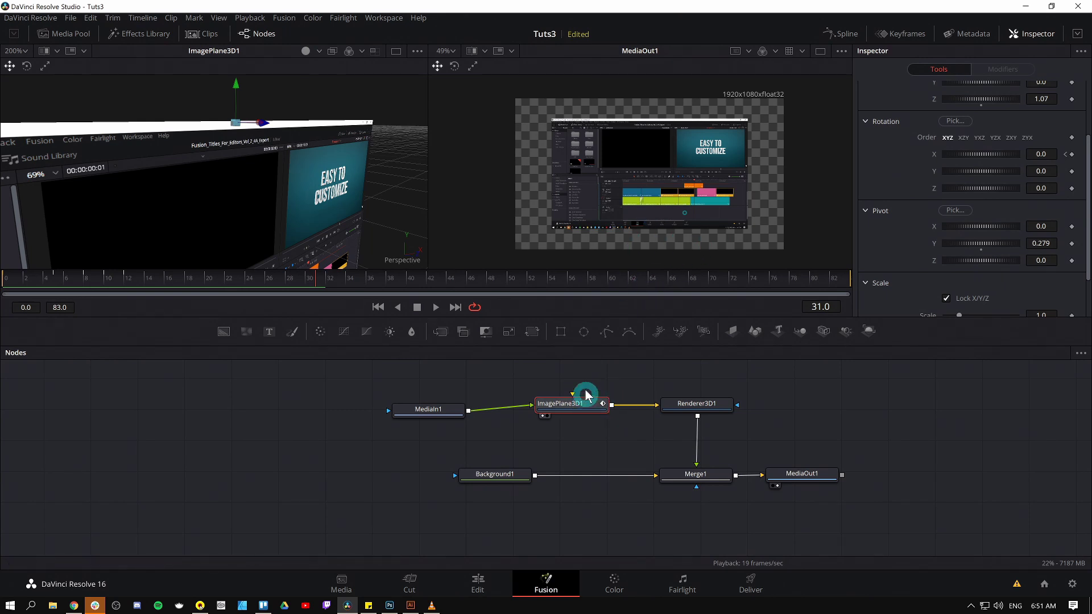
- Merge the text "THIS IS A NEW IMAGE" over Background2, coloured green with hue 0.432, saturation 0.873 and value 0.843
drag(533, 380, 765, 484)
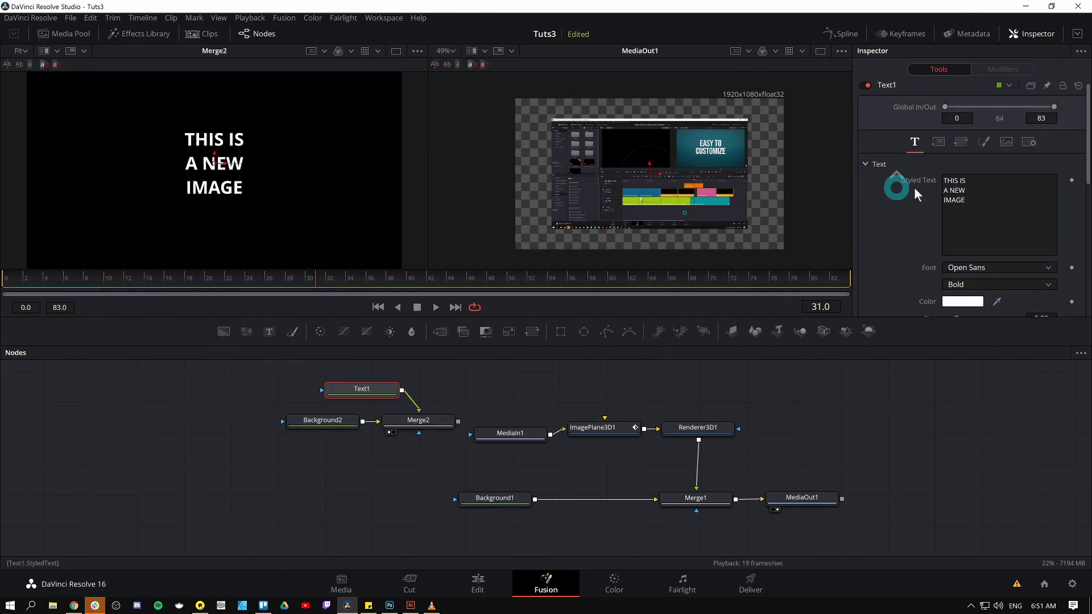
click(1008, 215)
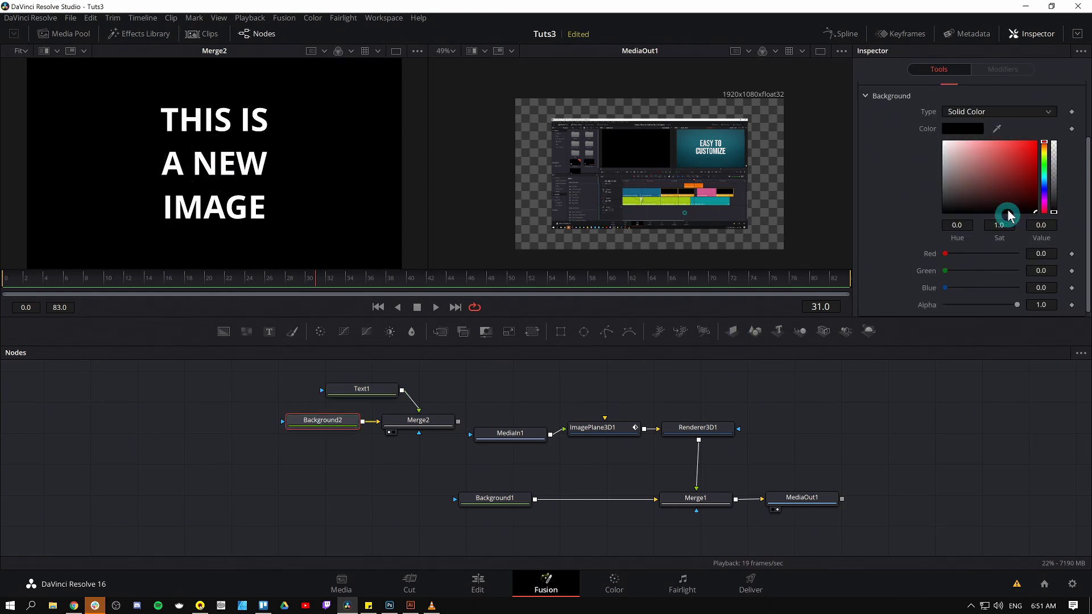
click(1044, 172)
drag(1018, 148, 1025, 152)
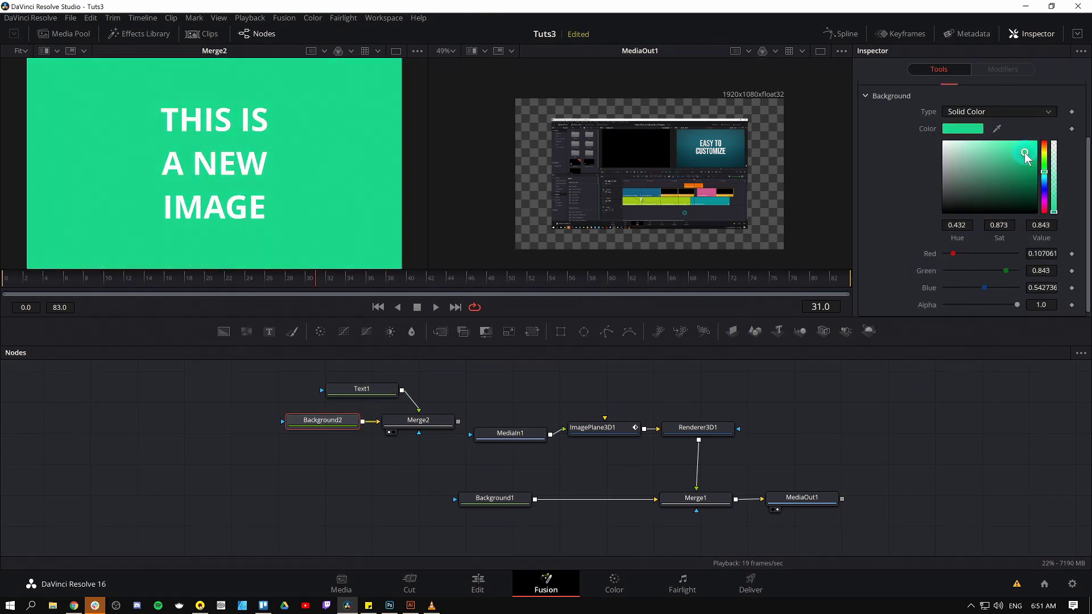
- Disconnect MediaIn1 from ImagePlane3D1 and feed the output of Merge2 into the image plane instead
drag(521, 438, 507, 389)
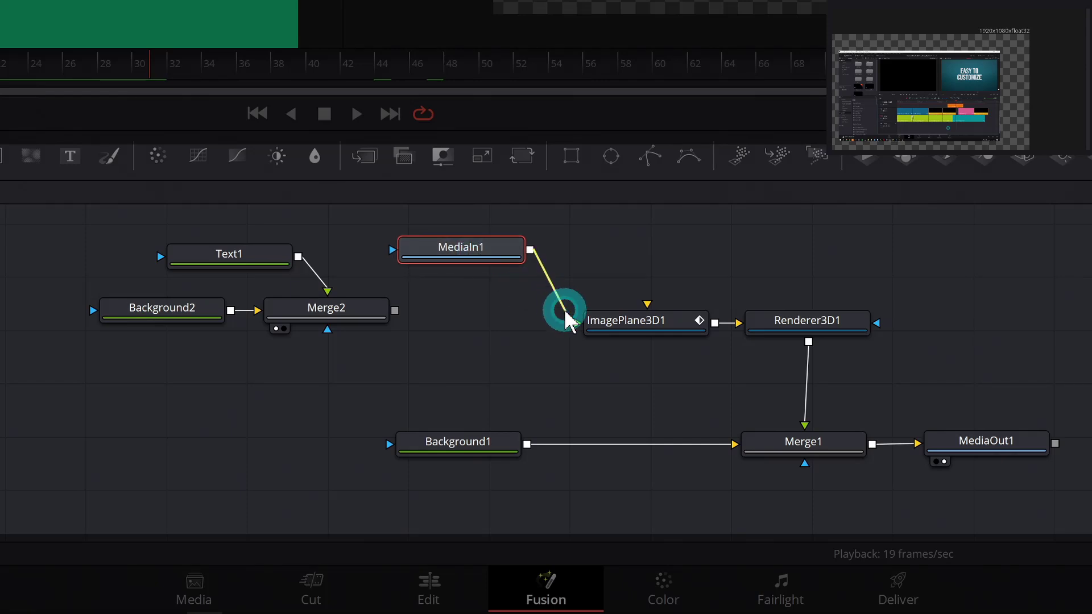
click(558, 421)
drag(460, 419, 574, 434)
drag(596, 341, 398, 314)
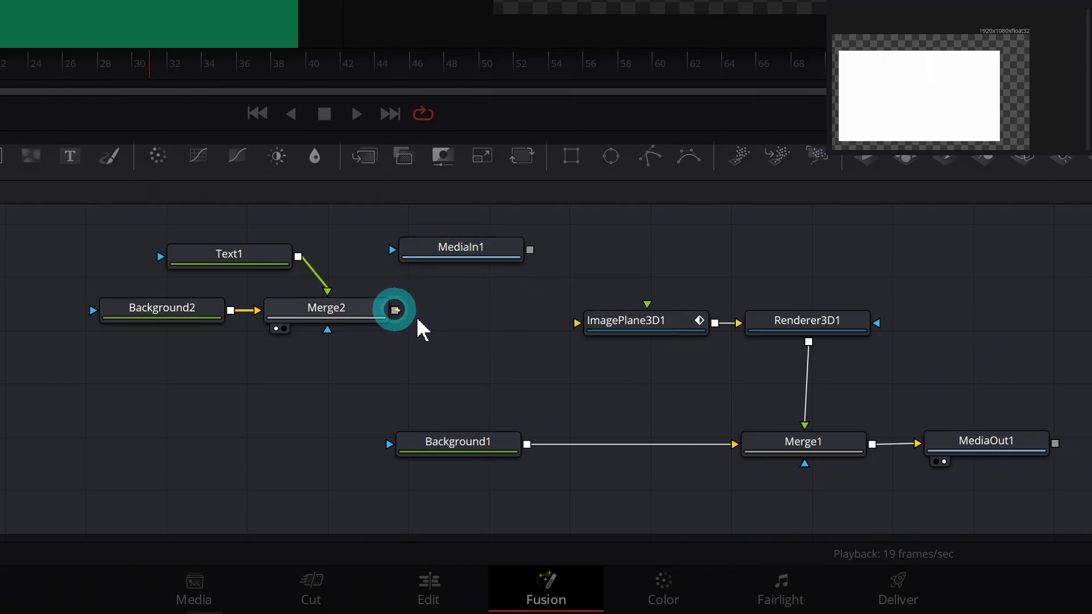
- Play back the composition to check the swing animation on the replacement green text image
click(921, 132)
click(837, 138)
key(space)
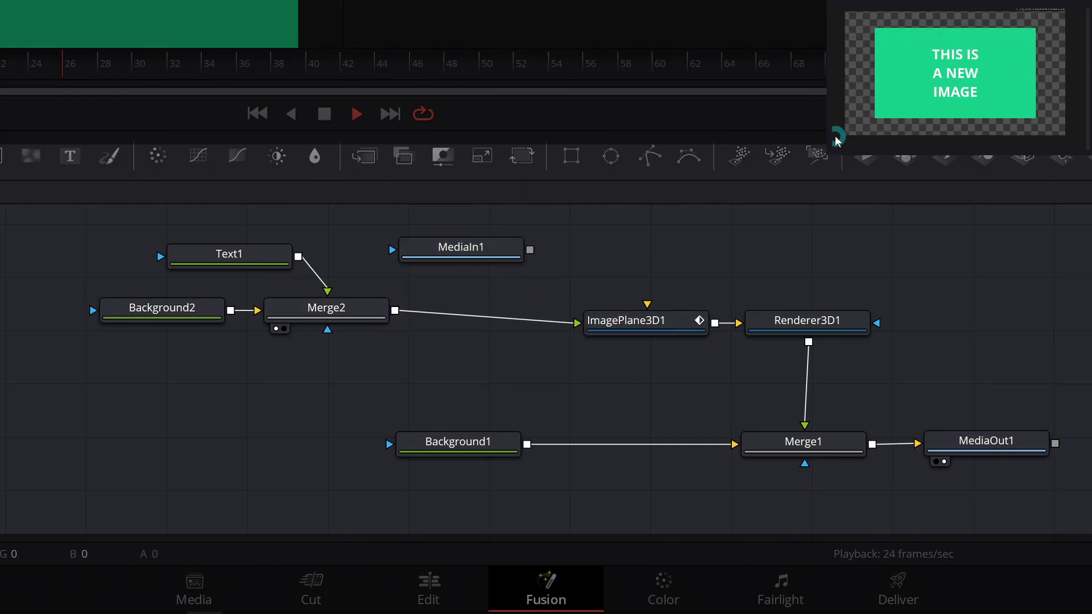